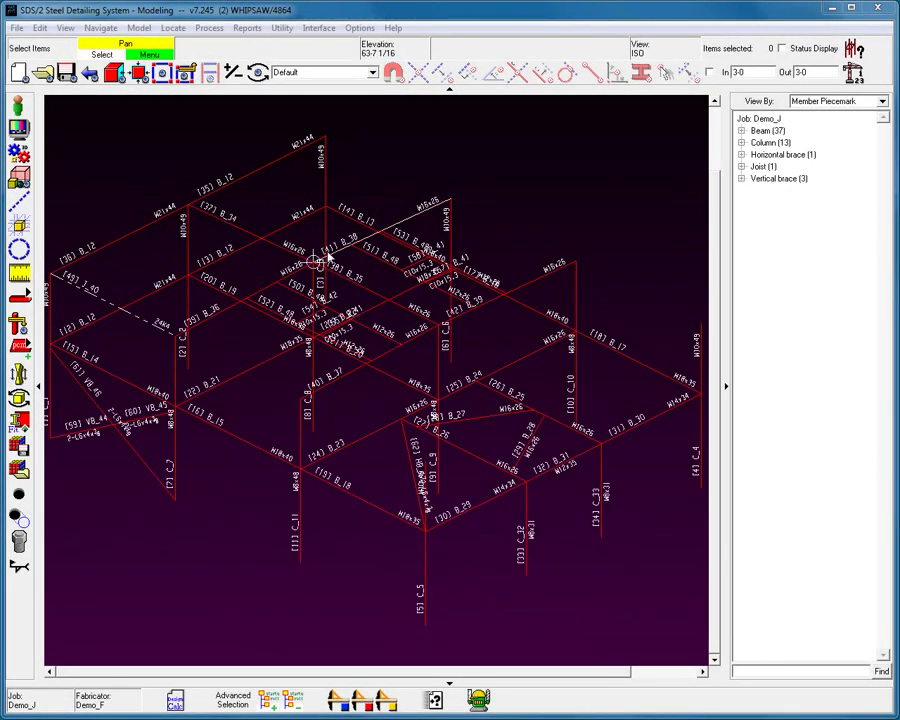
- Show column C_3 and the two beams framing into it, B_12 and B_13, as solid members at their joint
middle_drag(327, 244, 388, 400)
scroll(388, 400, up, 5)
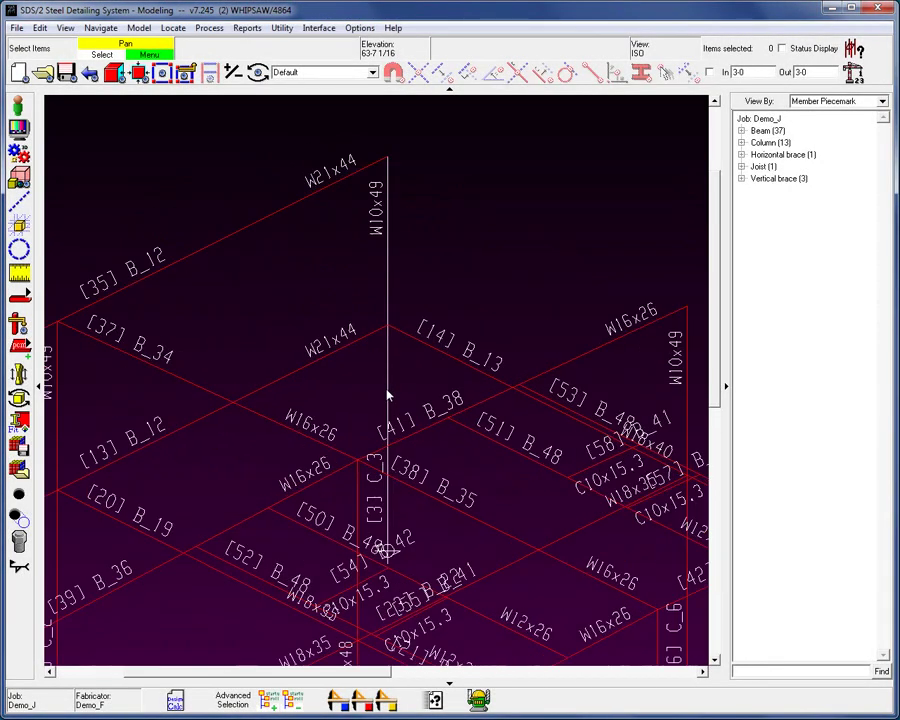
drag(445, 230, 338, 335)
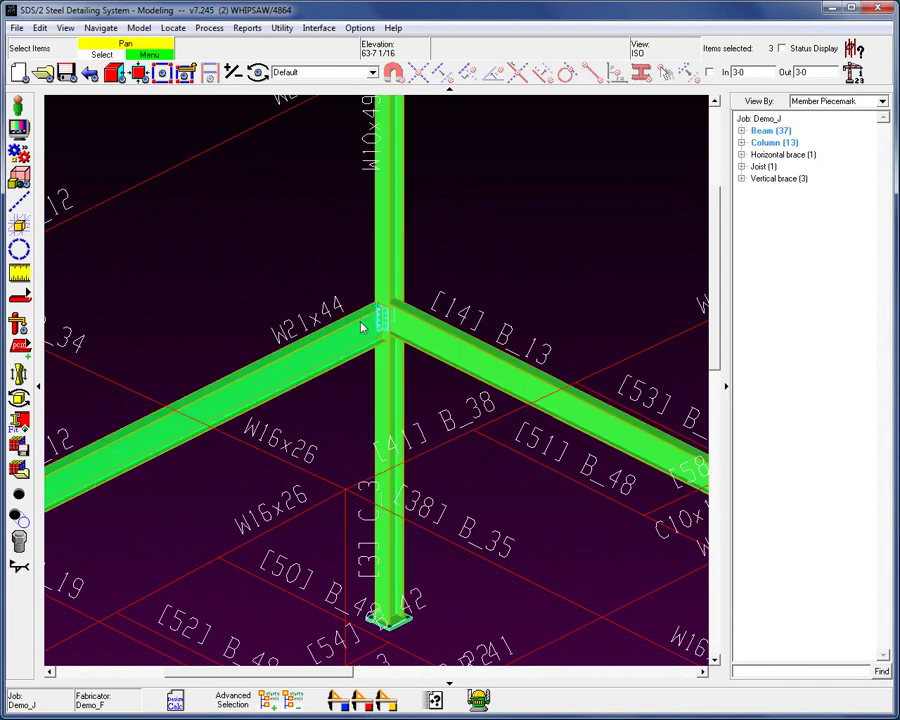
scroll(388, 335, up, 3)
scroll(388, 335, up, 2)
click(534, 157)
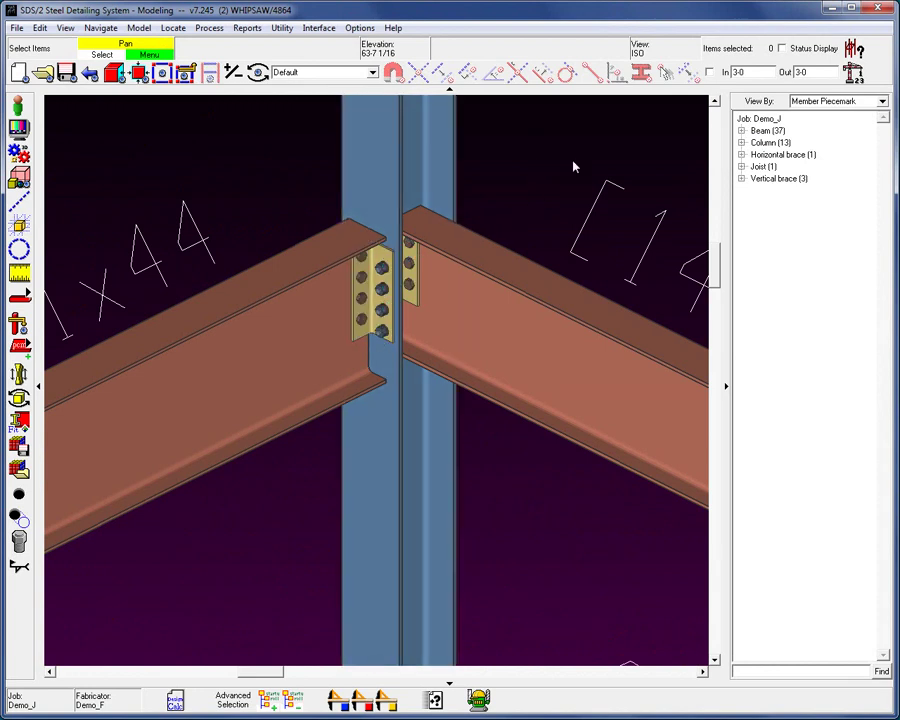
- Open the W21x44 beam B_12 for editing and review its connection calculations through the right-end strength check on page 5
double_click(271, 360)
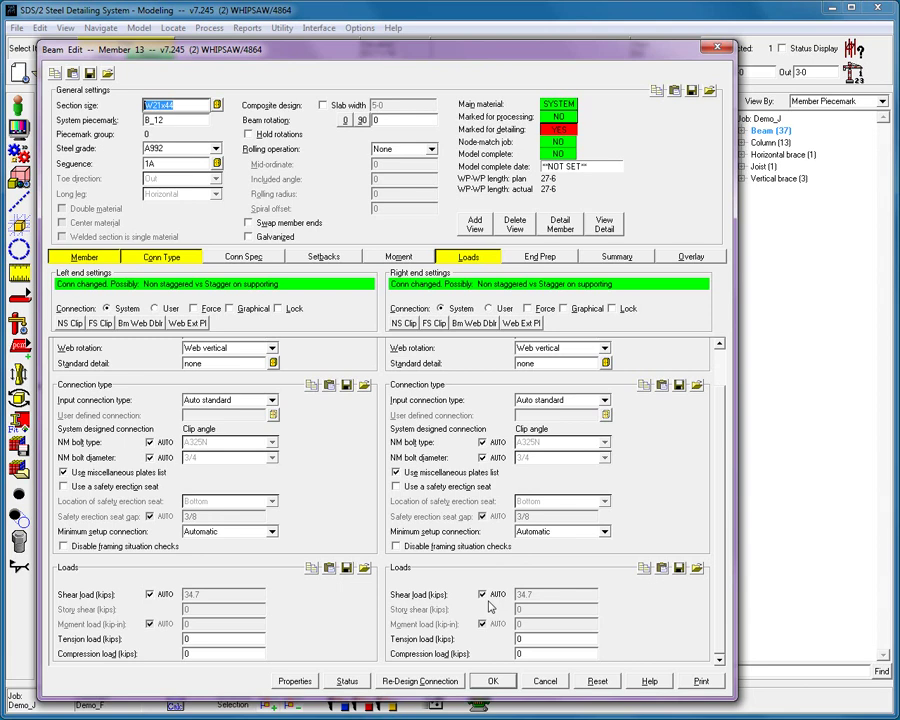
click(701, 681)
click(287, 591)
click(287, 591)
click(287, 591)
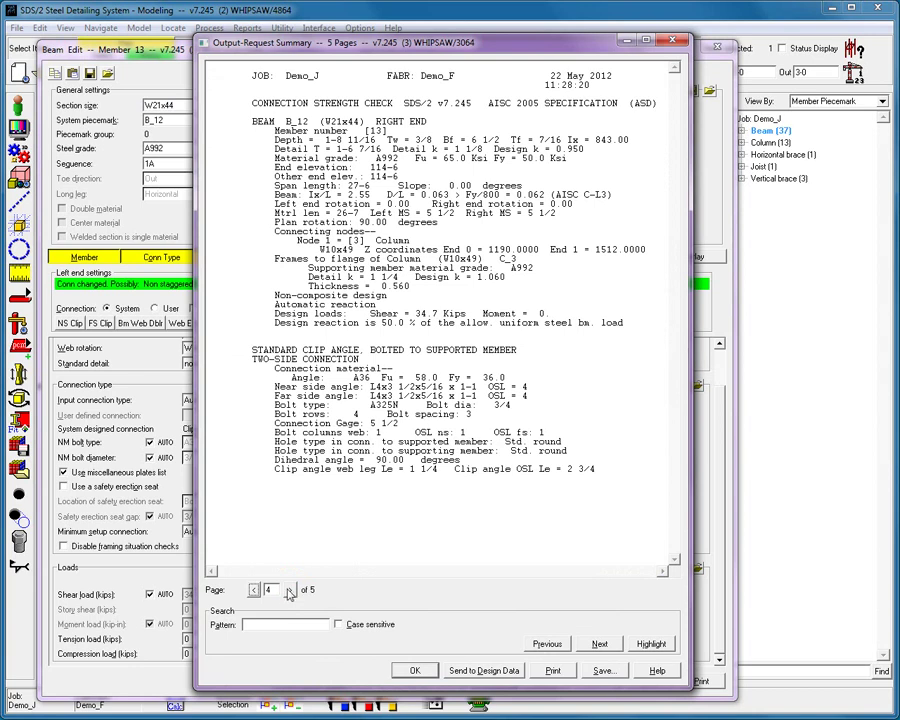
click(290, 591)
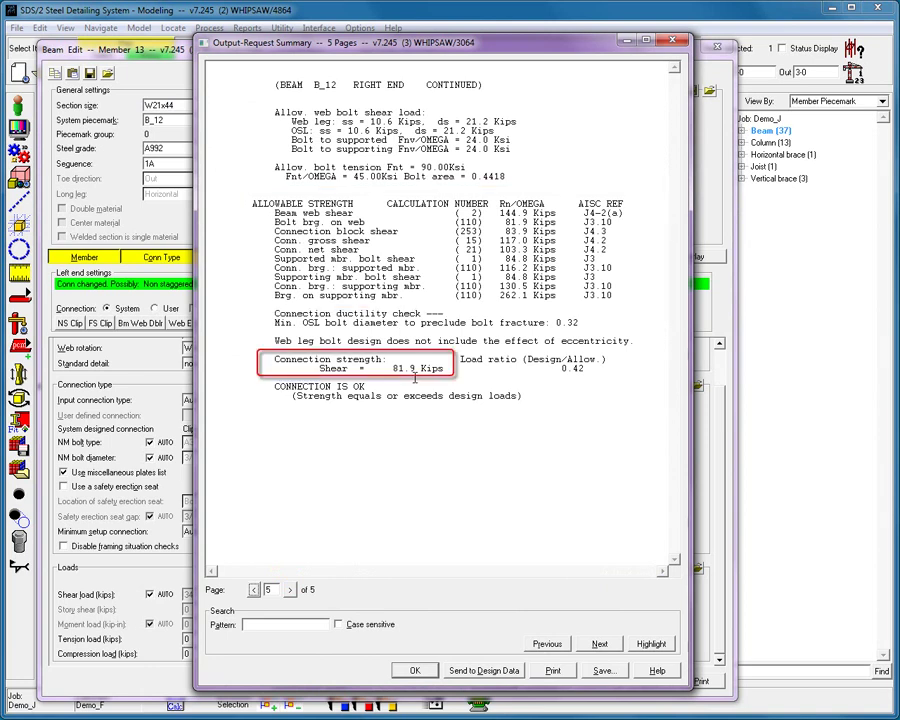
click(414, 670)
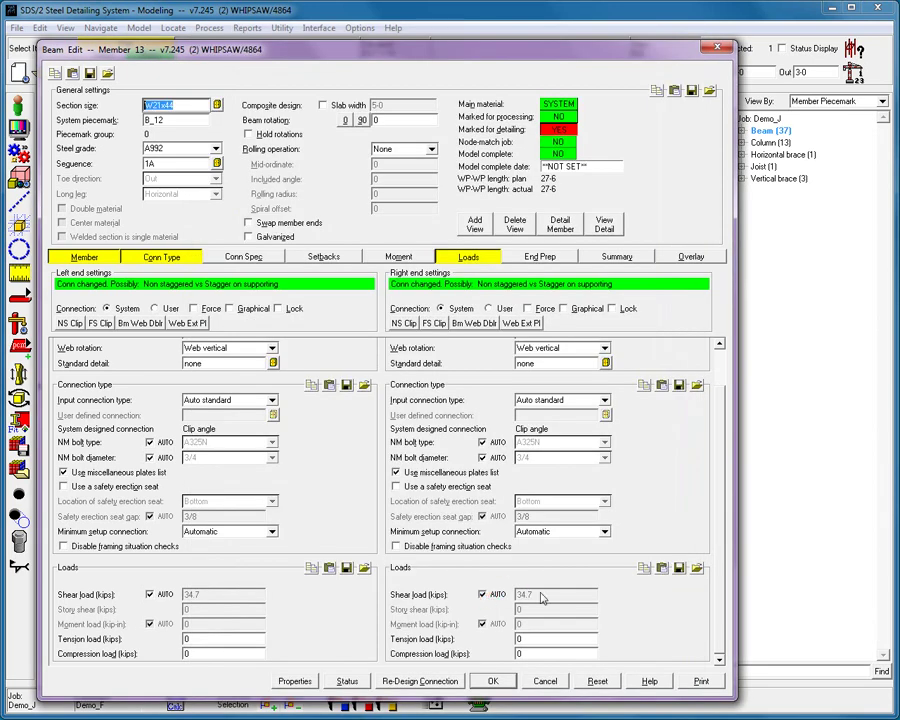
- Set the beam's right-end shear load manually to 82 kips and apply the change to this beam only, not all B_12
click(483, 596)
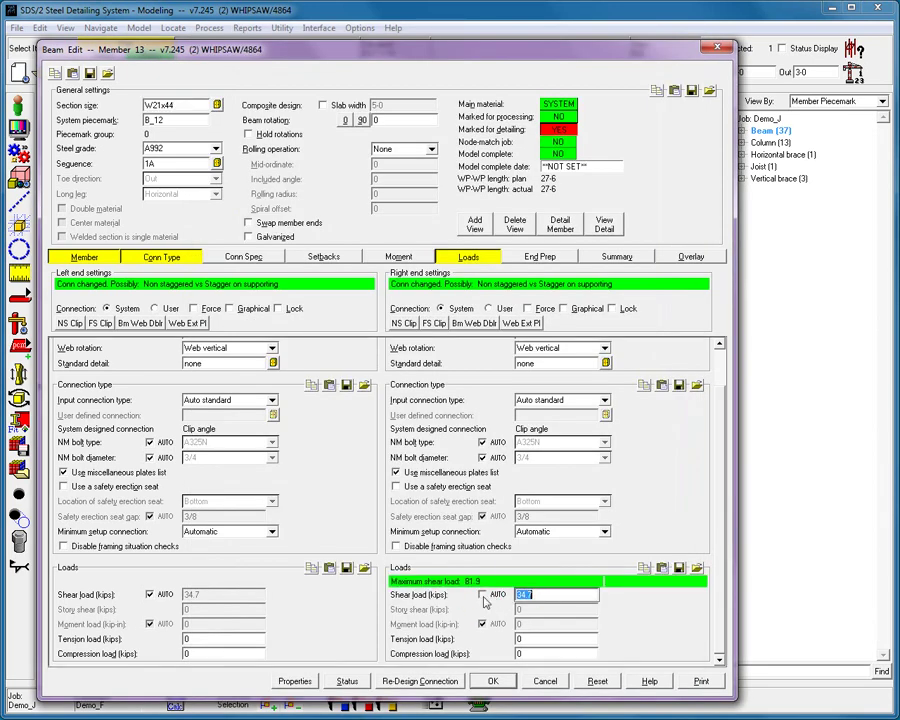
text(82)
click(492, 684)
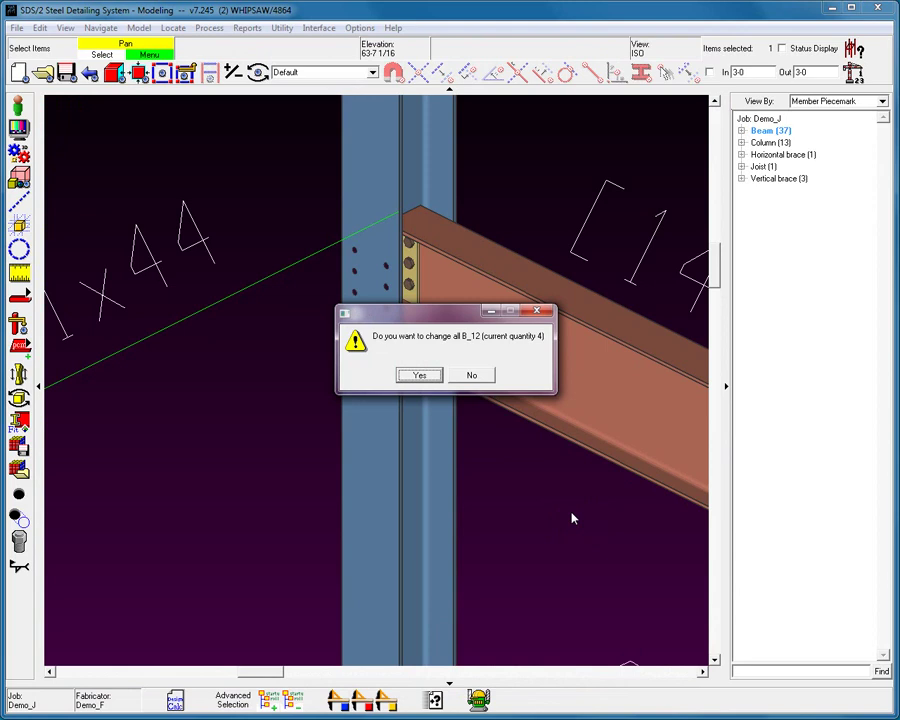
click(468, 374)
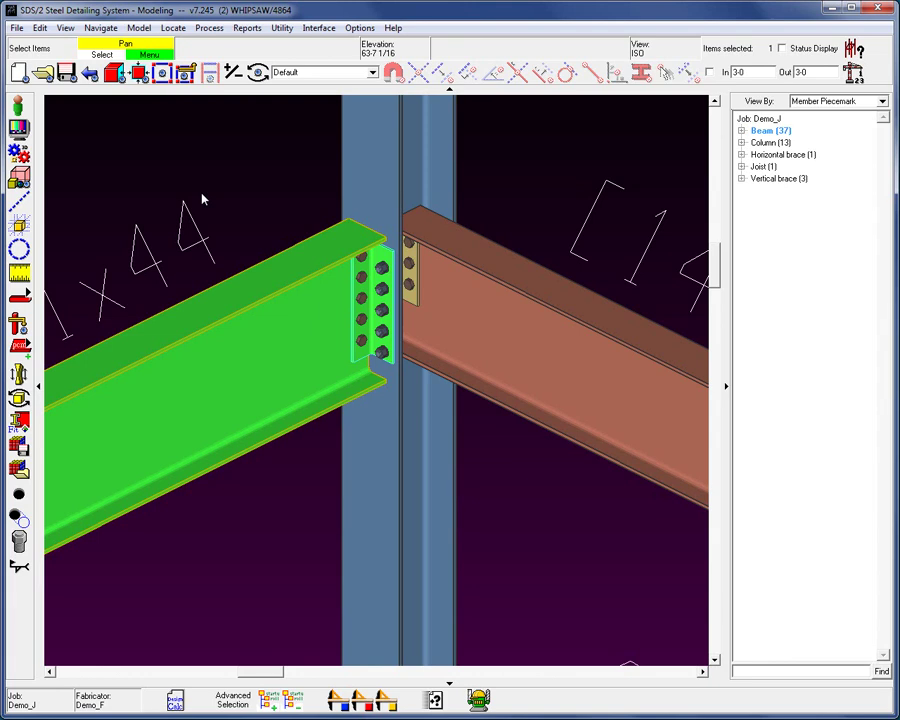
- Reopen the revised W21x44 beam and review its connection calculations through the right-end strength check, leaving its settings as they are
click(285, 363)
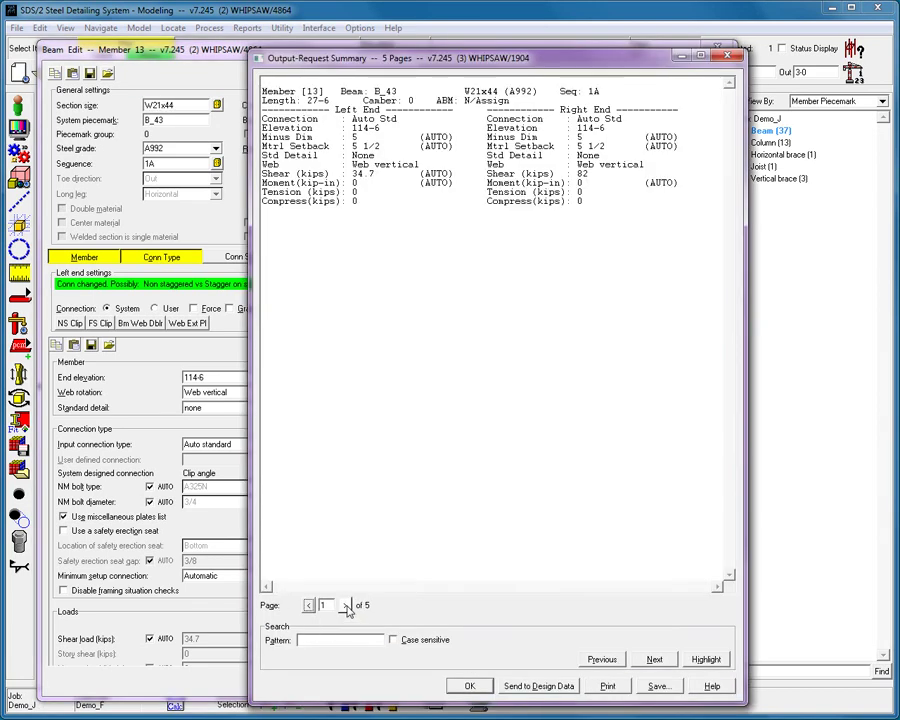
click(347, 605)
click(347, 605)
click(347, 605)
click(346, 606)
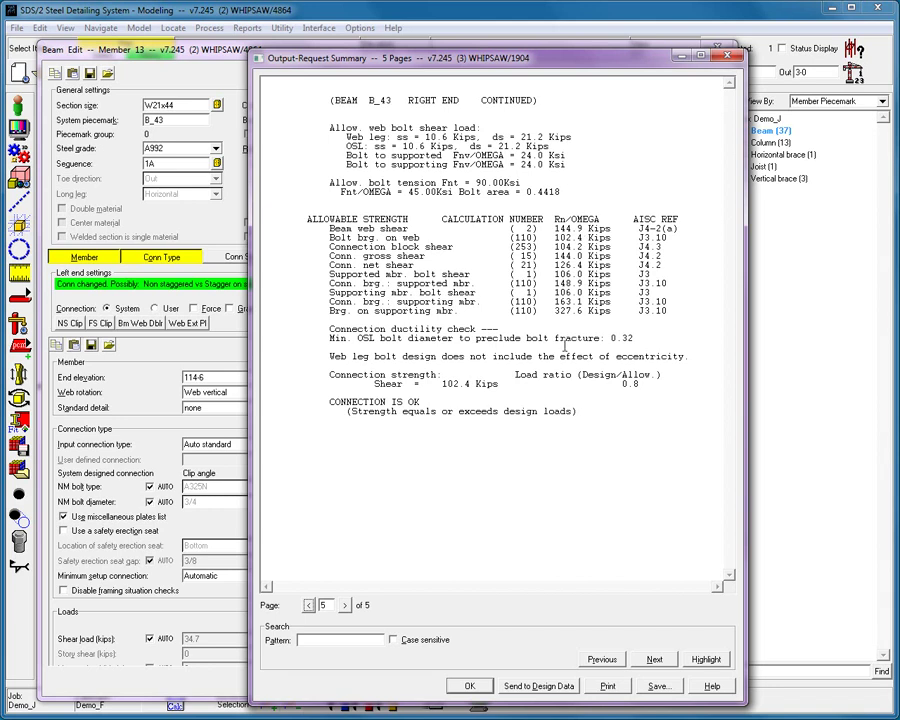
click(466, 687)
click(497, 680)
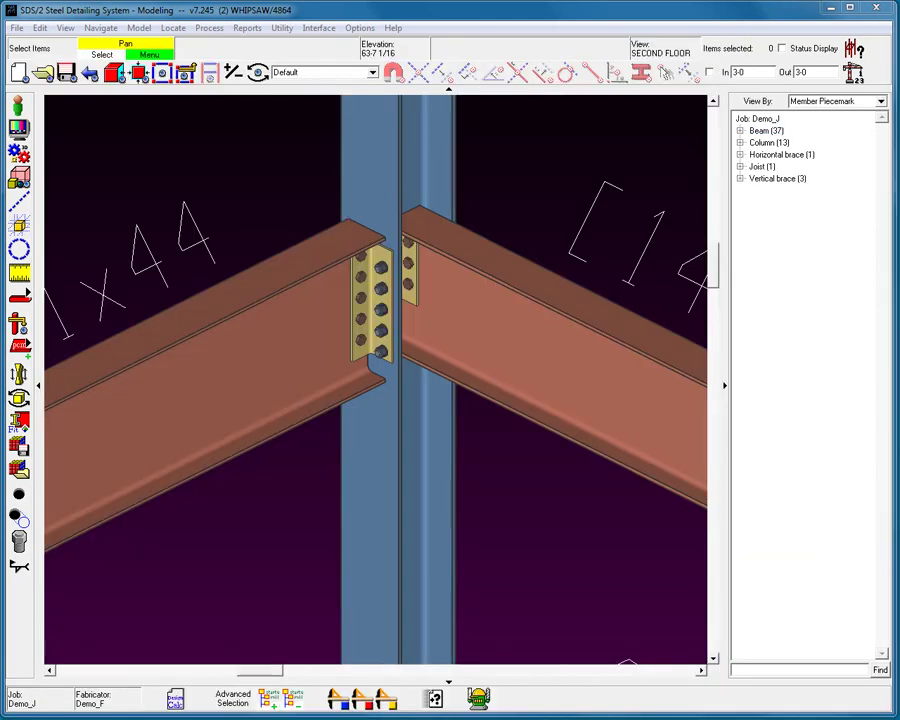
- Open the SECOND FLOOR erection view
right_click(525, 172)
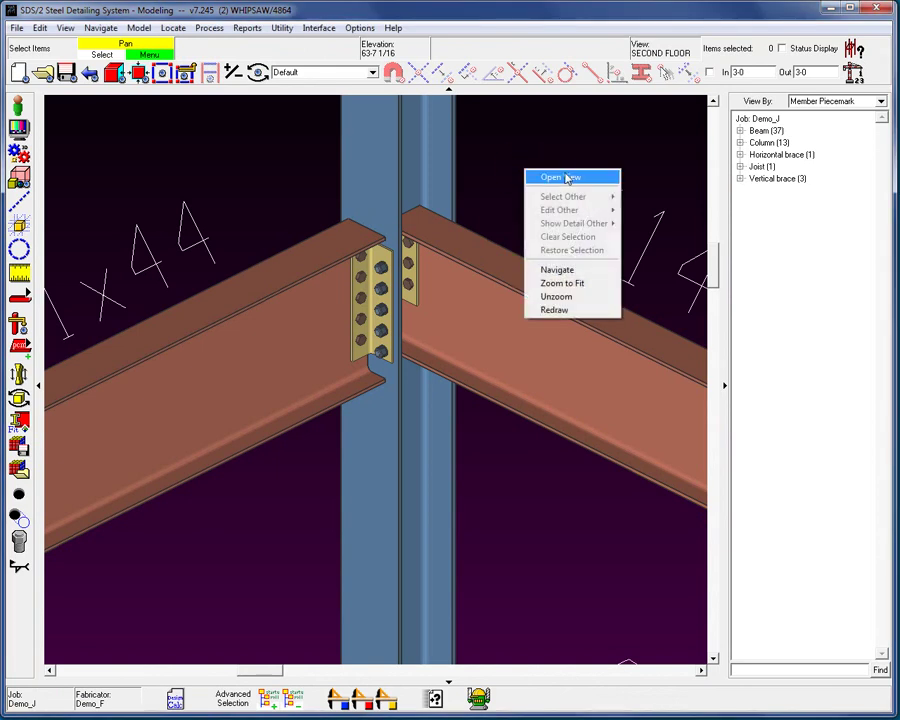
click(570, 178)
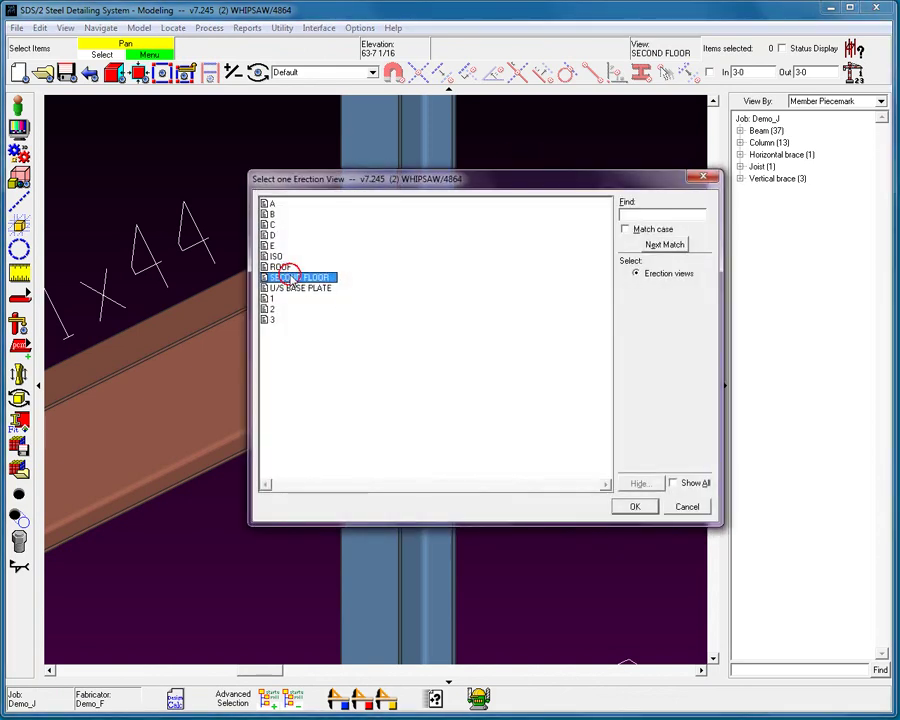
key(Return)
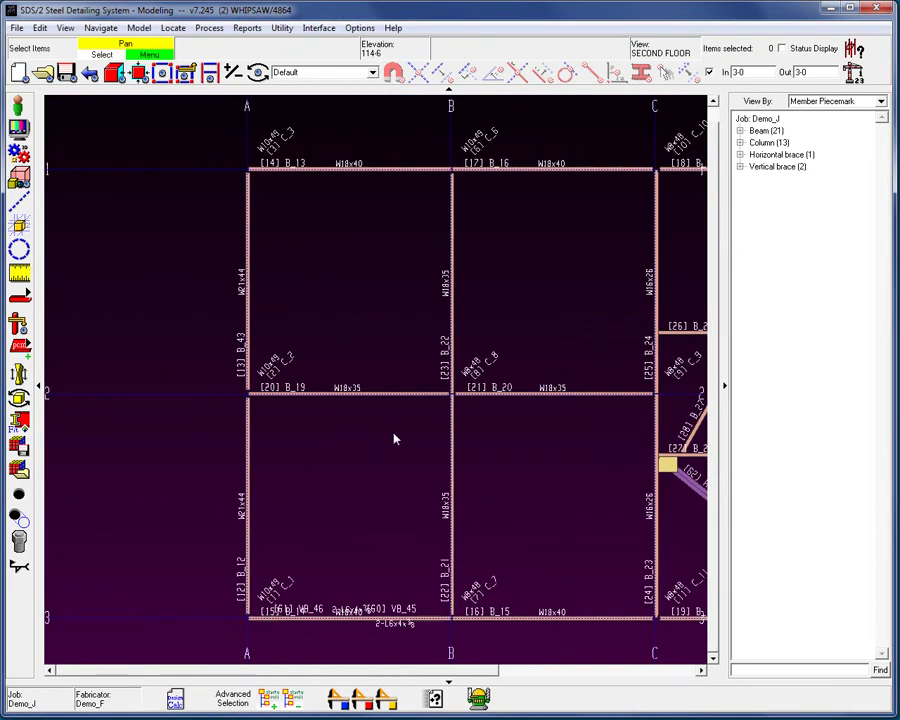
- Add a horizontal construction line offset -3-0 from gridline 2 near column C_8
scroll(390, 428, up, 4)
key(c)
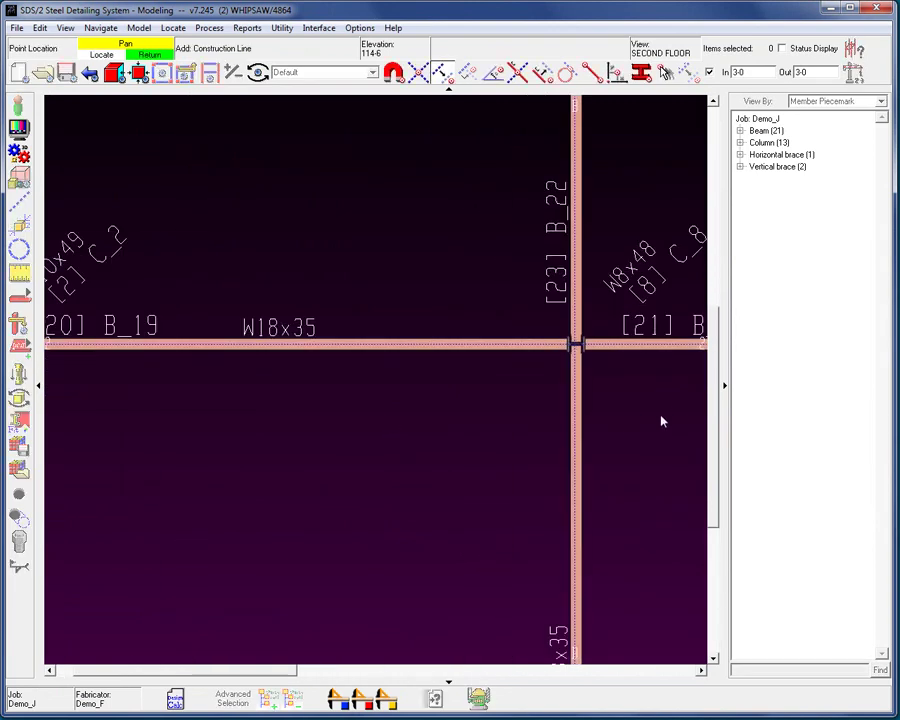
click(453, 368)
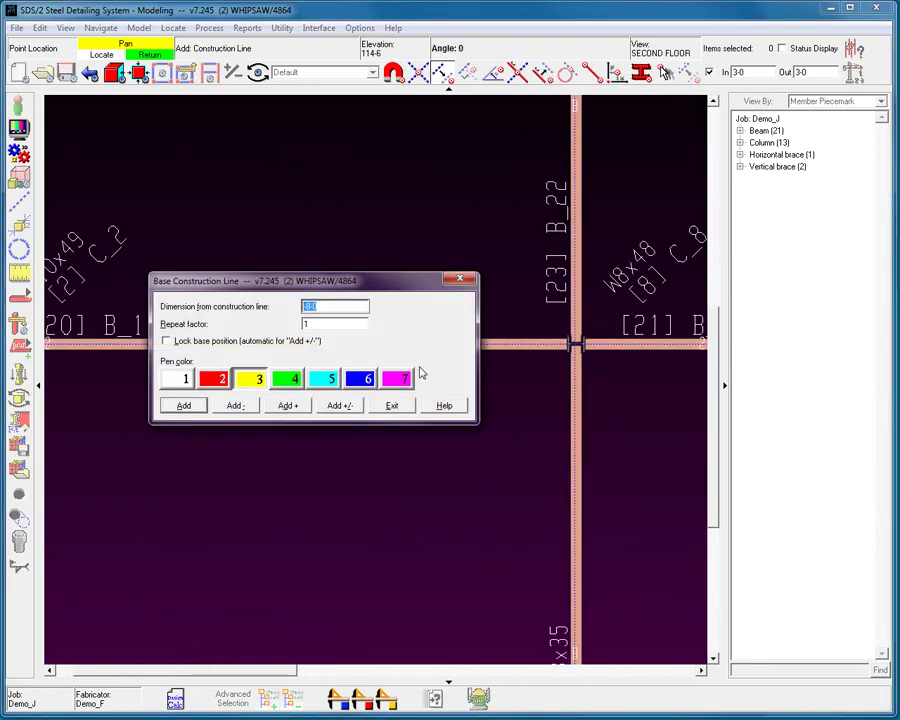
text(-3-0)
key(Return)
key(Escape)
- Add a vertical construction line offset -8-0 from gridline B and finish adding construction lines
key(c)
click(577, 478)
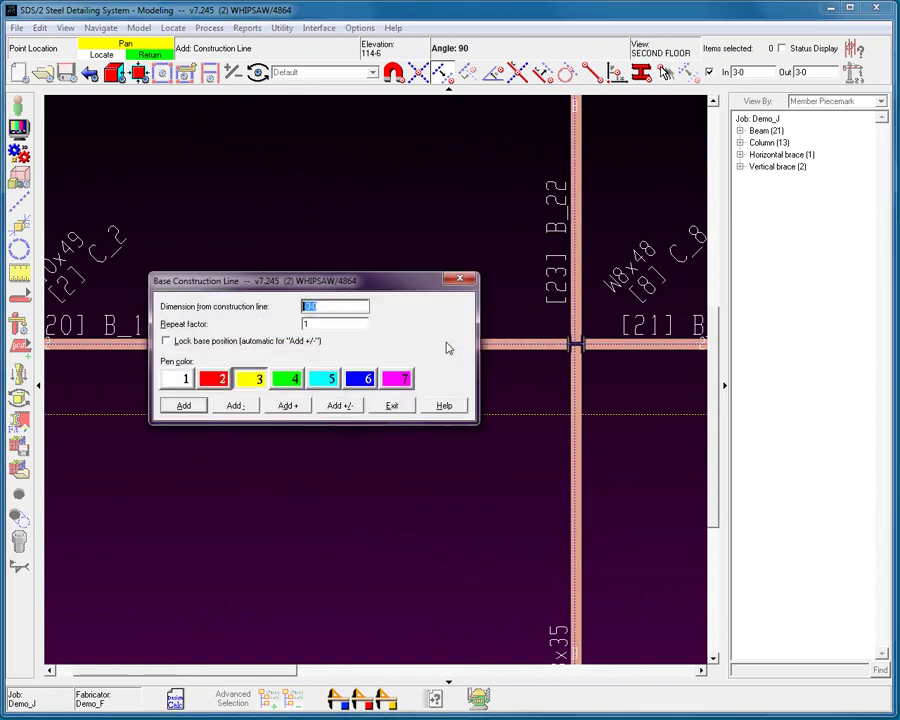
text(-8)
key(Return)
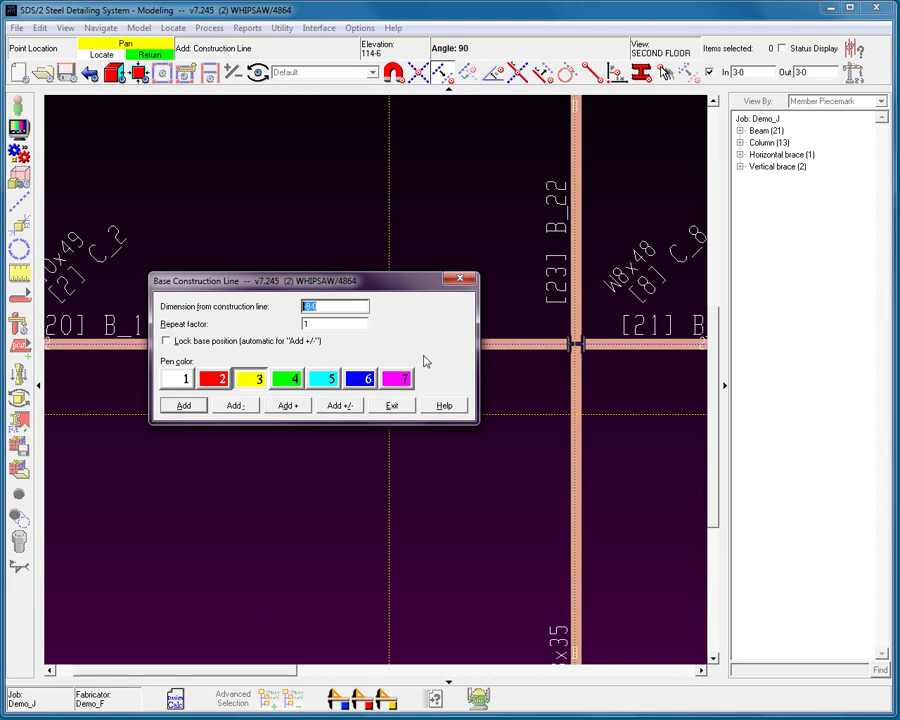
click(391, 405)
- Add a 3-0 long C10x15.3 rolled section with toe direction In to beam B_19, running from the construction-line intersection to the beam
scroll(513, 387, up, 2)
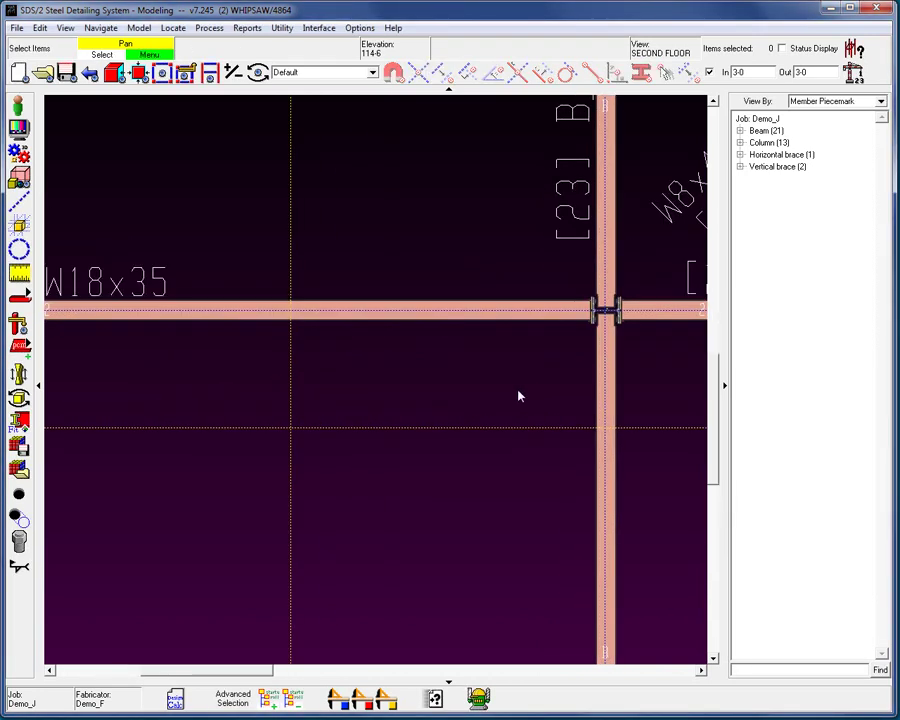
middle_drag(513, 387, 490, 376)
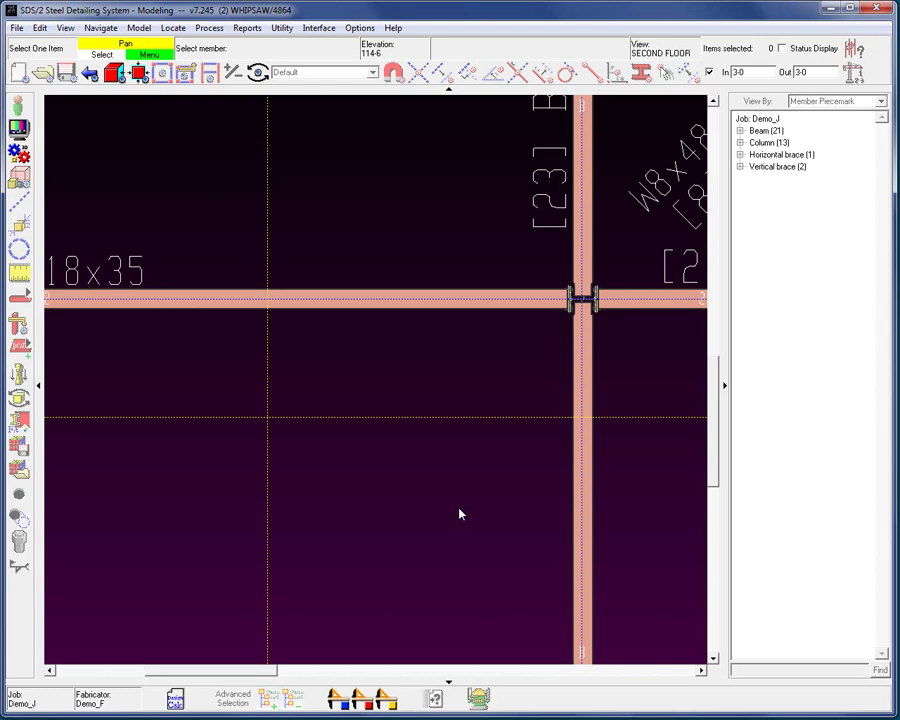
click(407, 302)
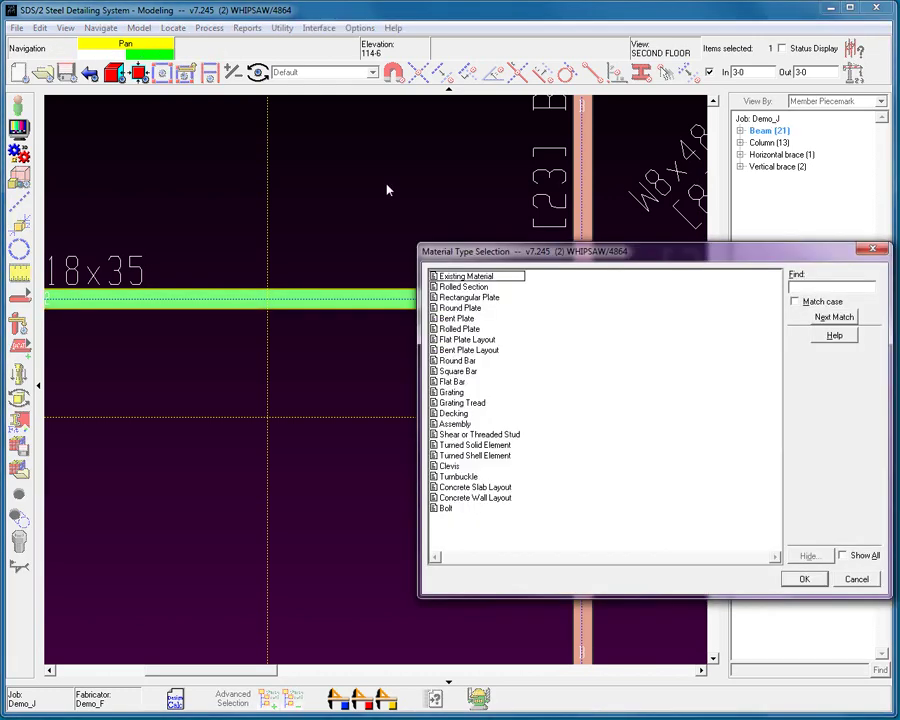
double_click(463, 287)
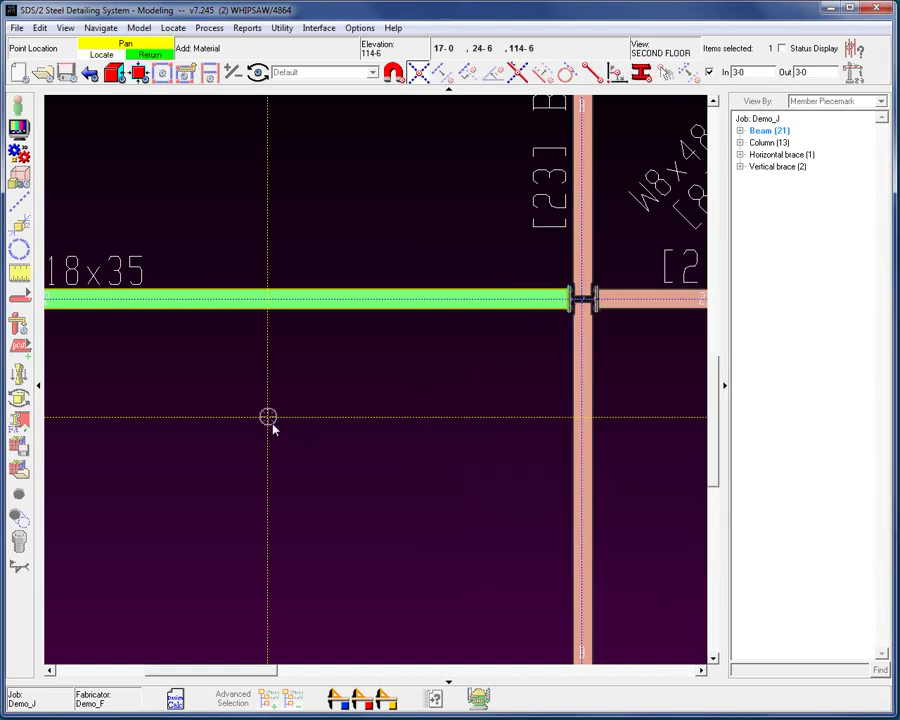
click(269, 427)
click(450, 324)
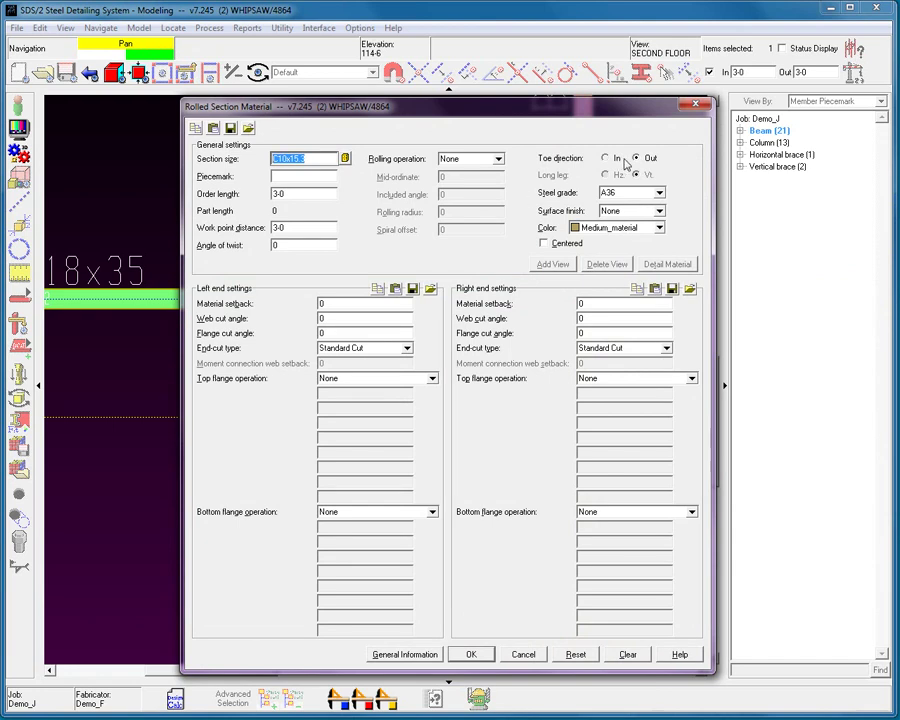
click(311, 159)
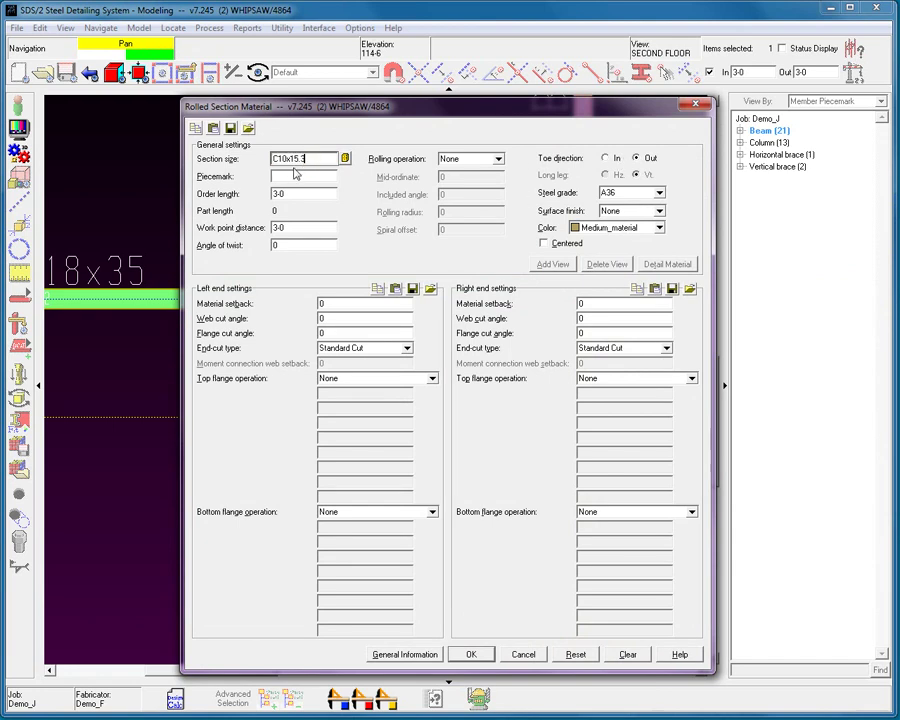
click(610, 159)
click(470, 654)
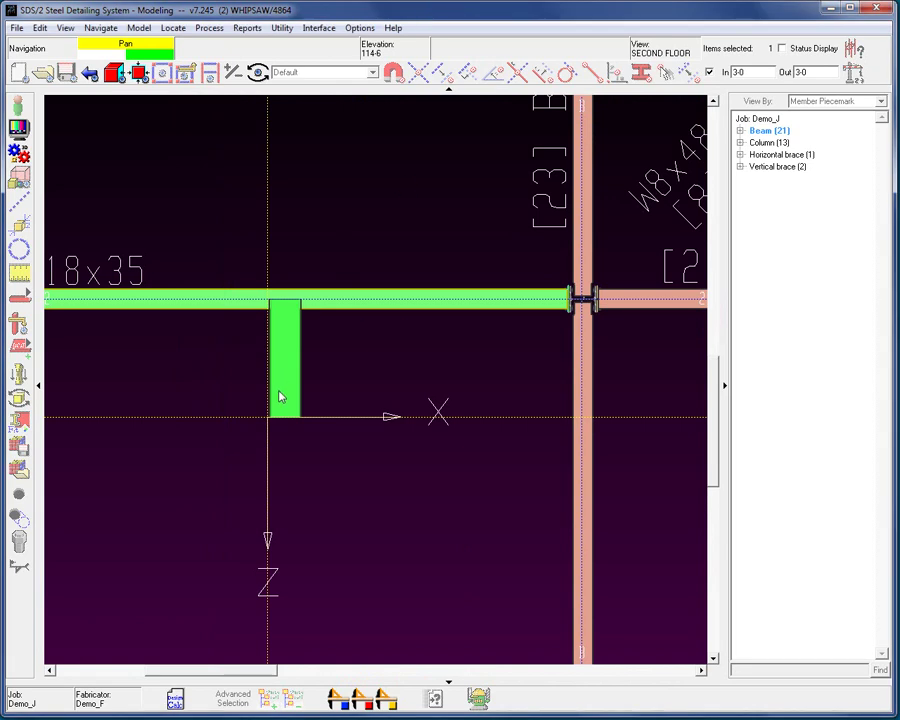
- Orient the new channel with its web vertical on beam B_19, end adding material and return to the plan view
scroll(280, 397, up, 1)
scroll(280, 397, up, 1)
middle_drag(283, 398, 209, 288)
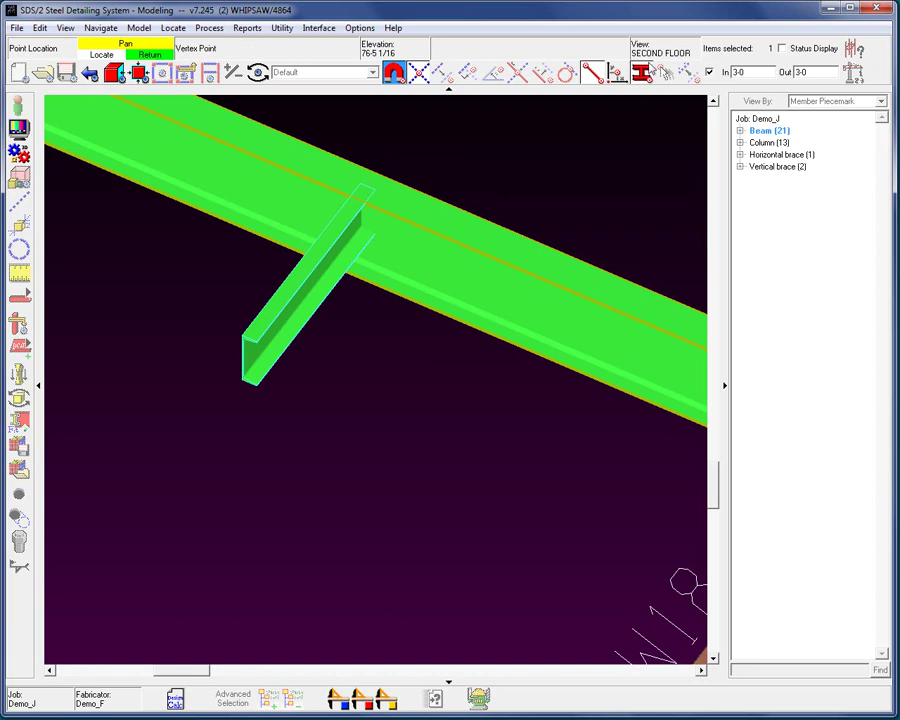
click(224, 334)
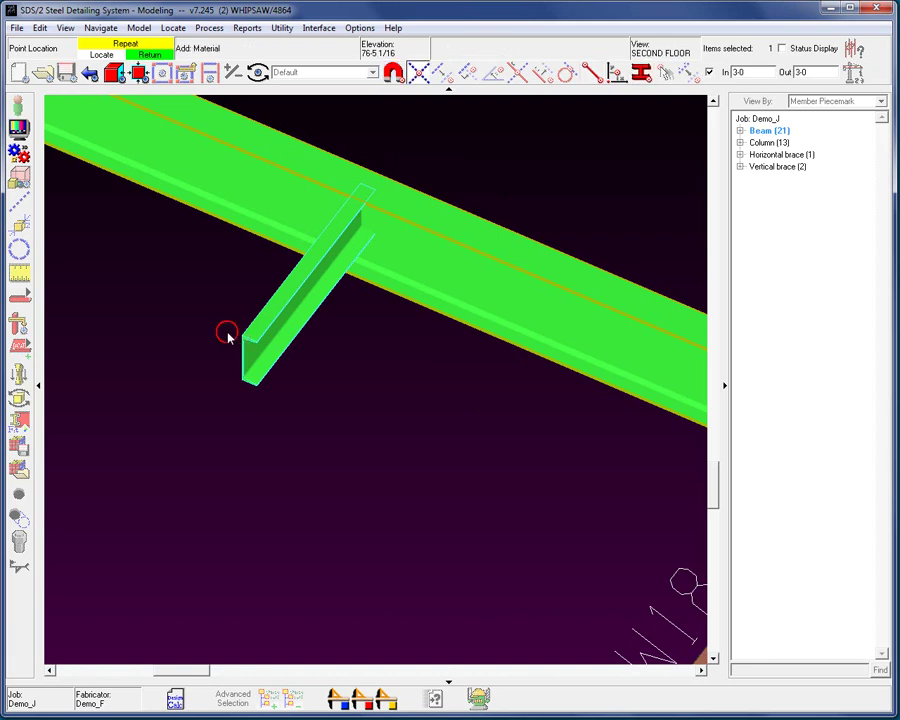
right_click(456, 190)
key(Home)
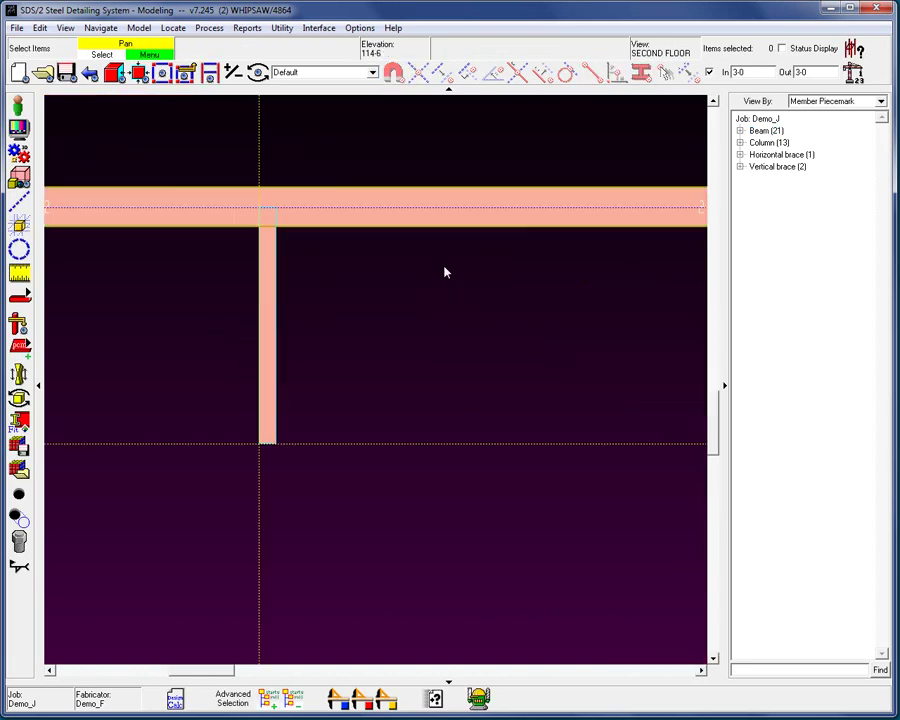
- Select beam B_19 to check whether the channel is part of it, and clear the selection
scroll(255, 382, down, 2)
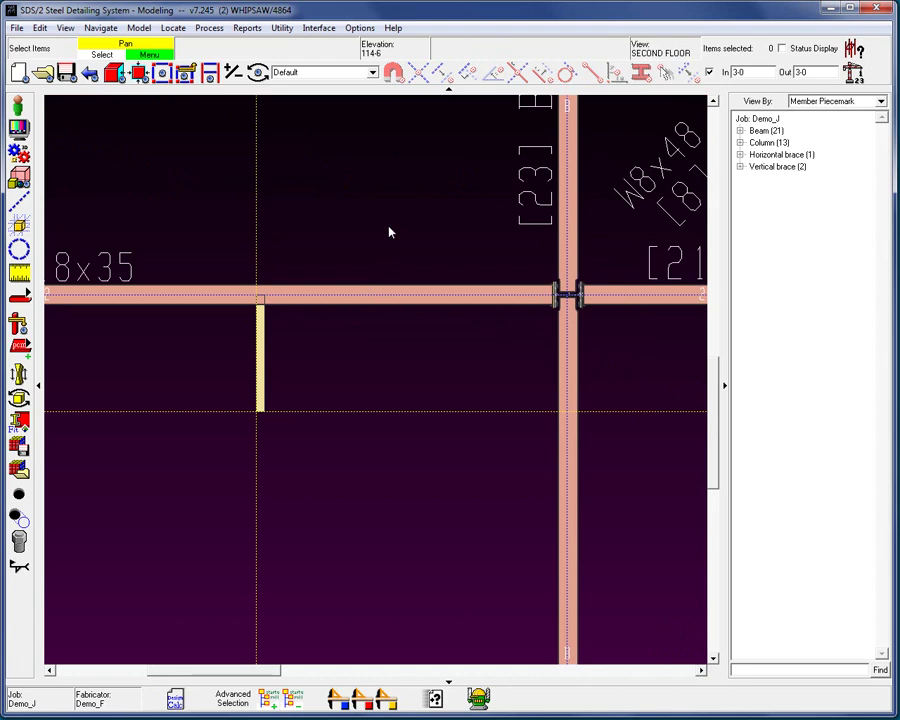
click(381, 300)
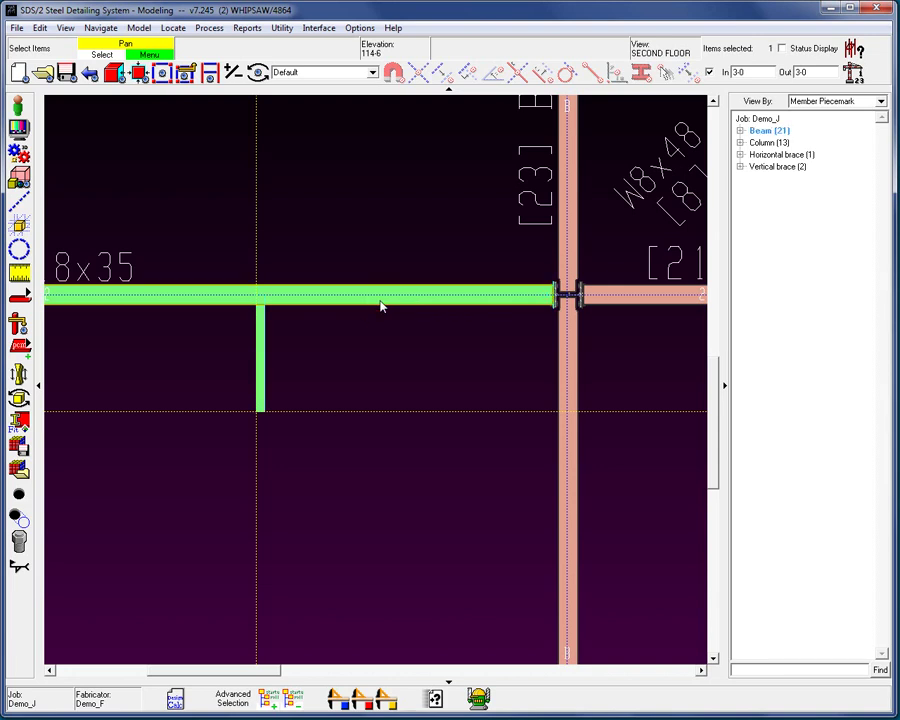
click(326, 222)
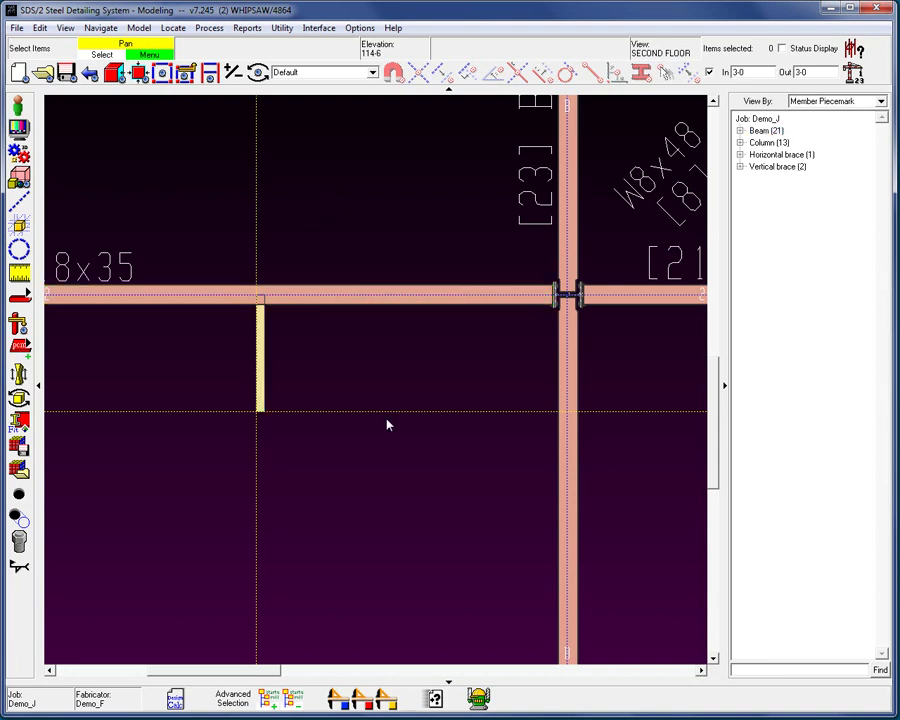
- Add an 8-0 long C10x15.3 beam along the horizontal construction line from the channel's end to the gridline B beam, with Auto standard right-end connection
scroll(484, 431, up, 1)
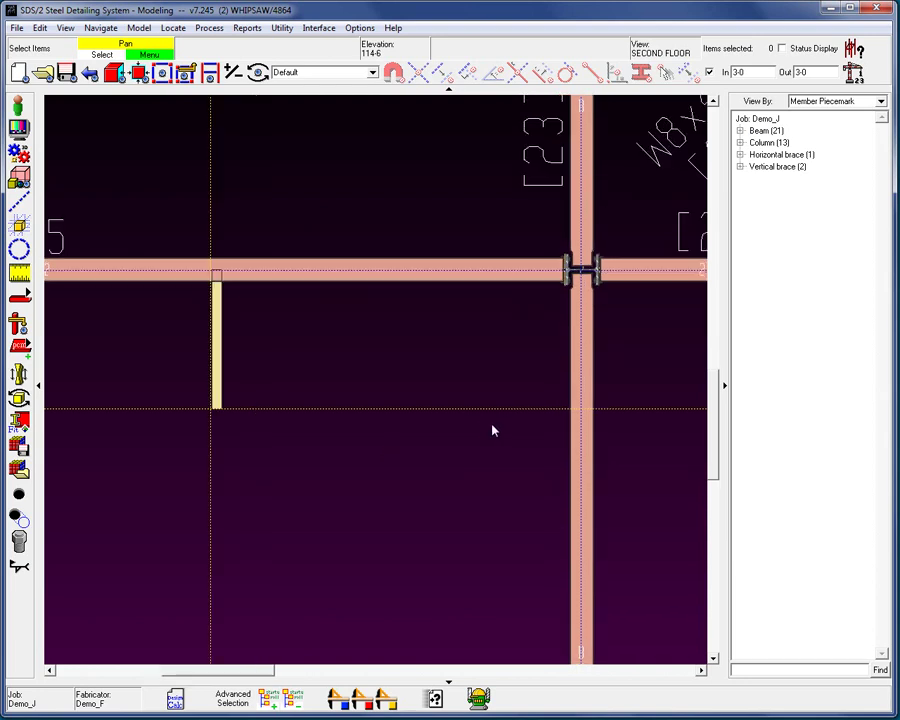
key(t)
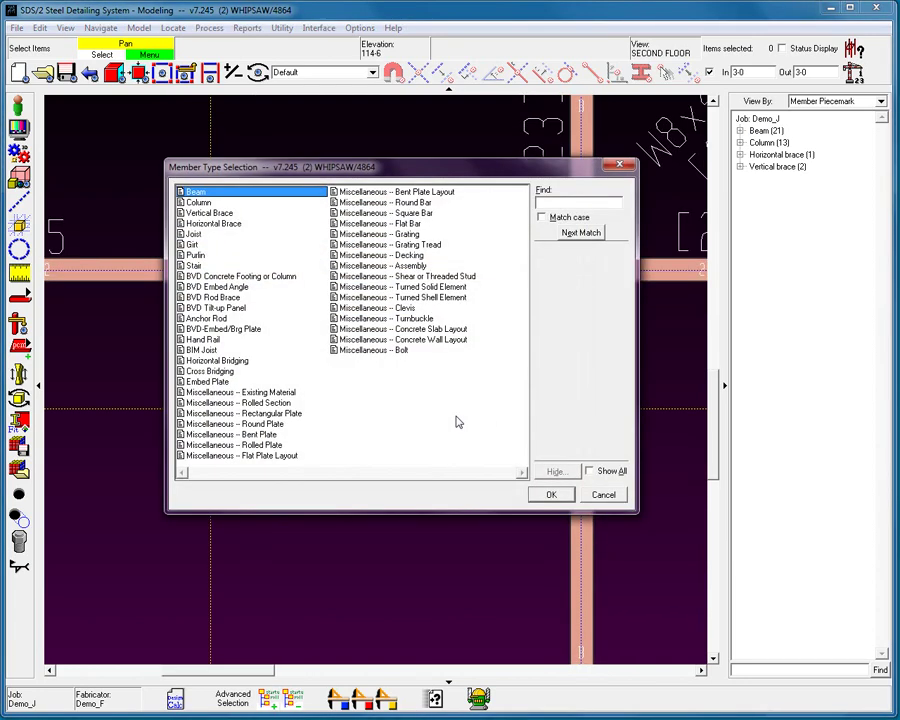
click(549, 494)
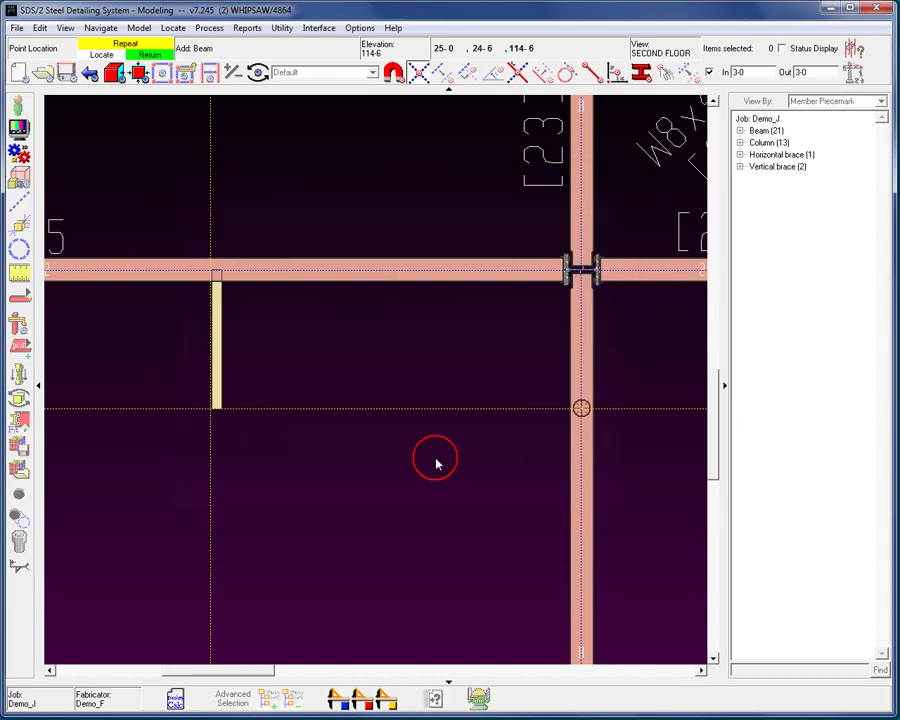
click(253, 438)
click(535, 436)
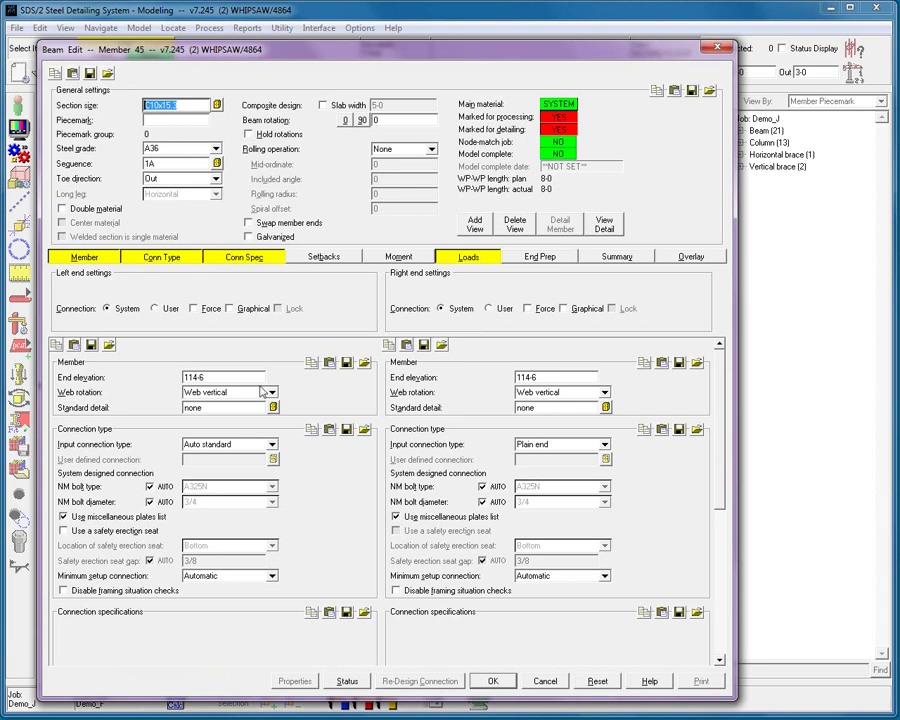
click(604, 444)
click(560, 460)
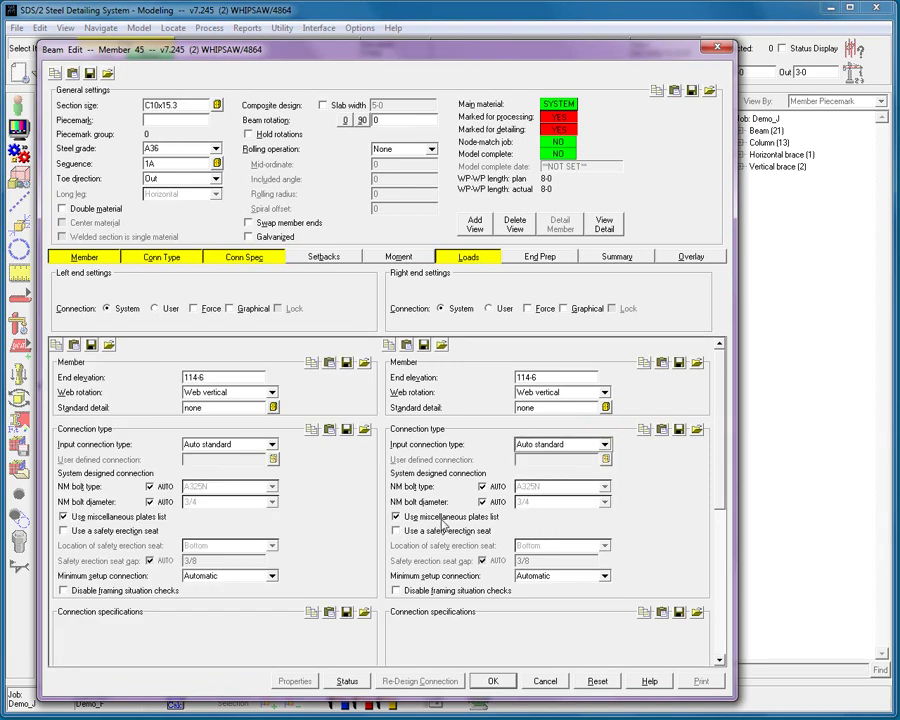
key(Return)
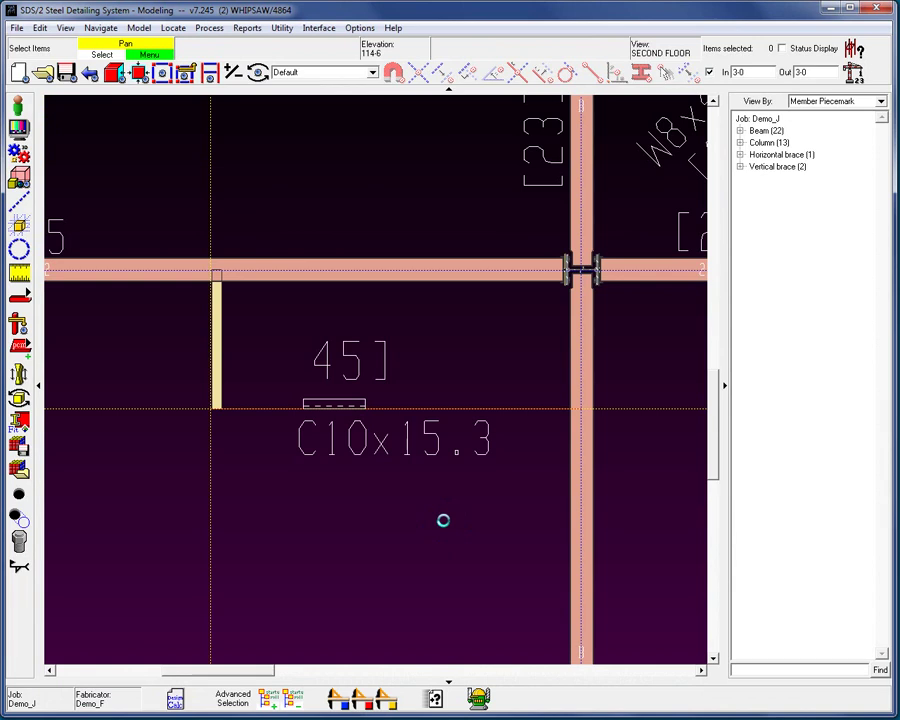
- Examine how the new beam meets the channel material in 3D, review the beam's connection and load settings, and return to the plan view
click(288, 445)
scroll(223, 410, up, 3)
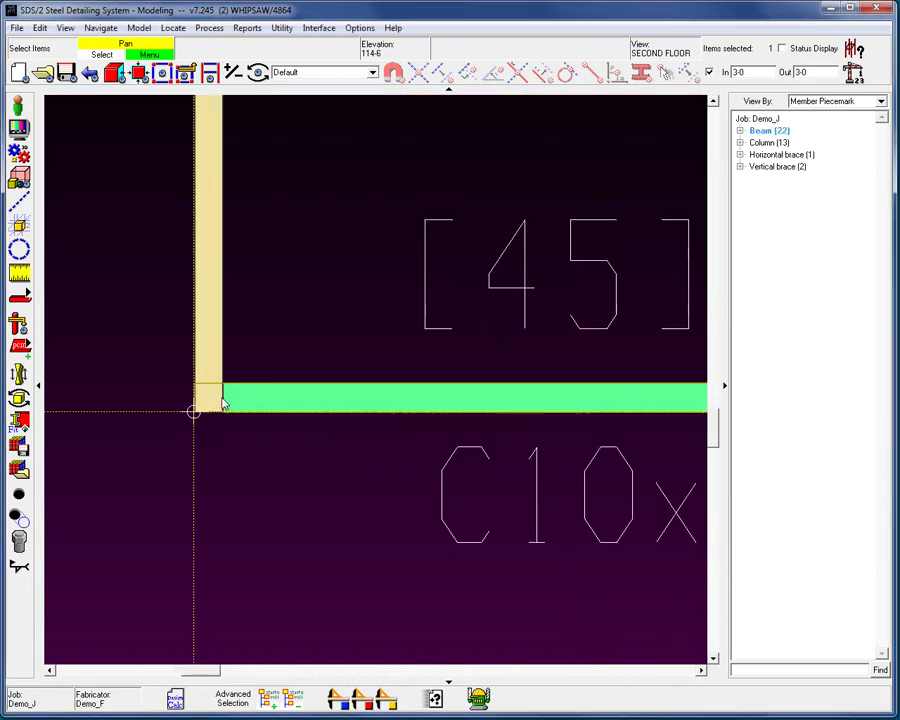
scroll(223, 402, up, 2)
shift+middle_drag(256, 404, 181, 294)
click(385, 464)
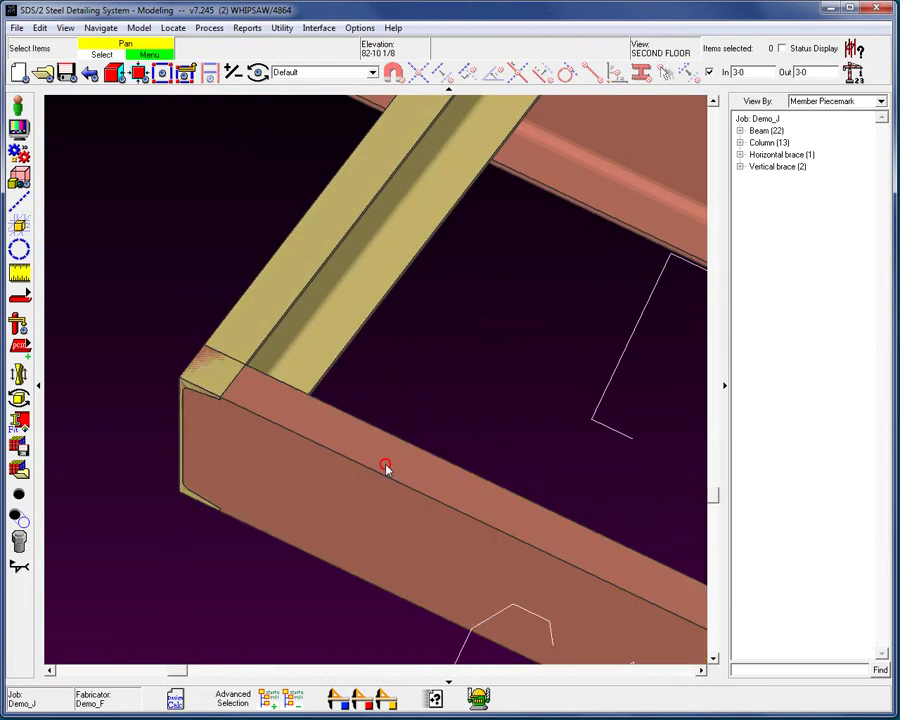
click(385, 464)
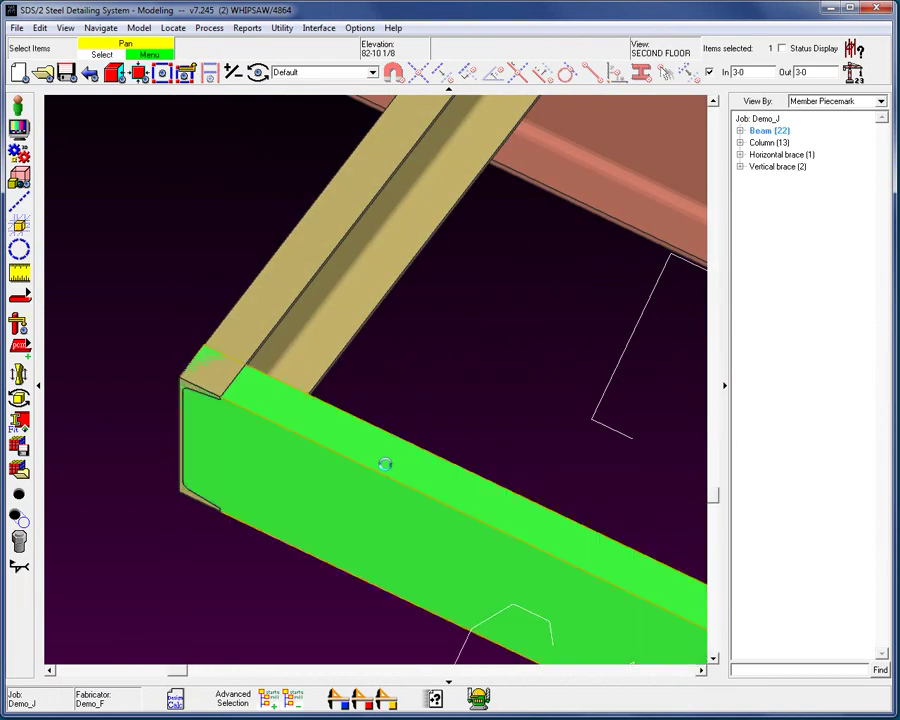
double_click(385, 464)
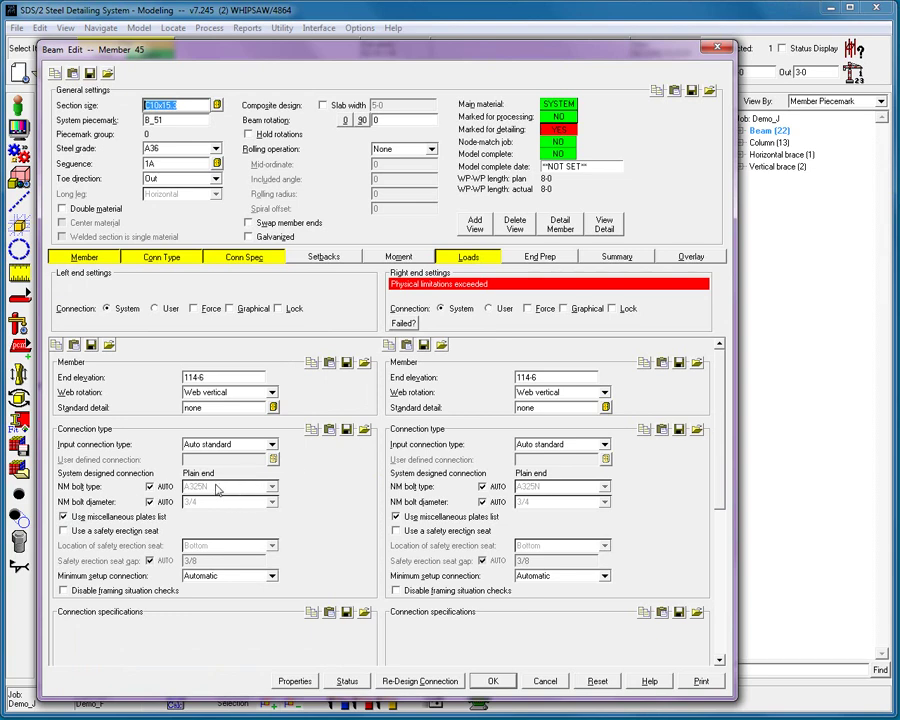
click(244, 257)
scroll(300, 566, down, 1)
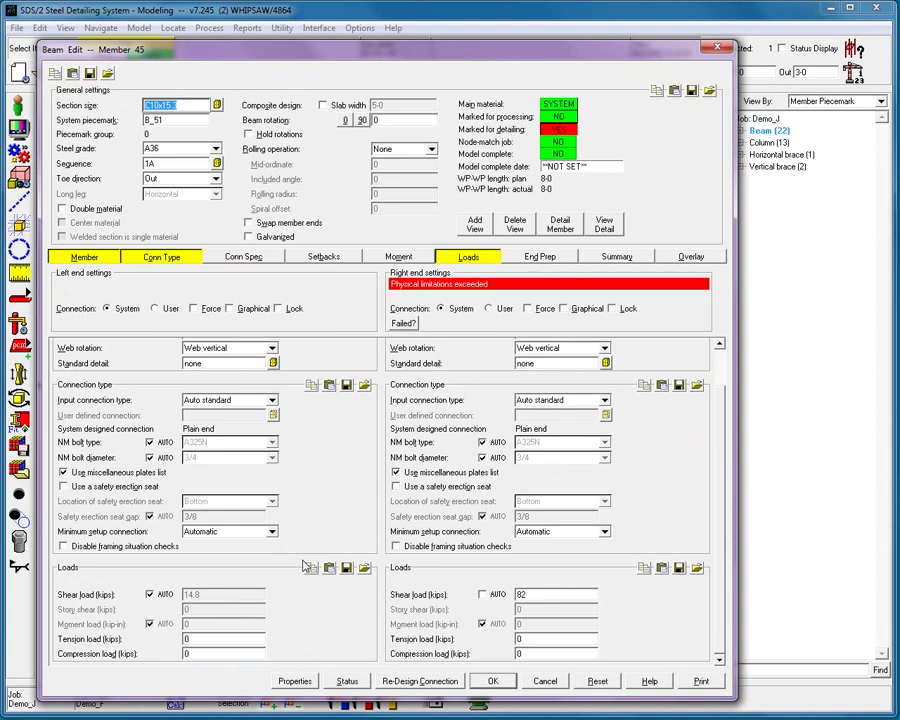
click(545, 681)
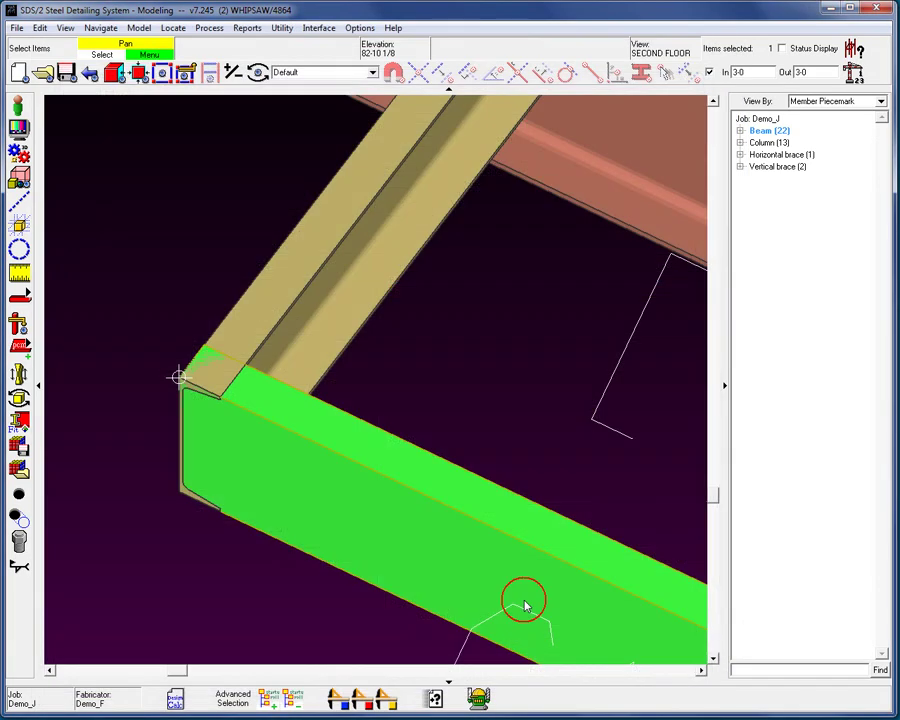
click(438, 371)
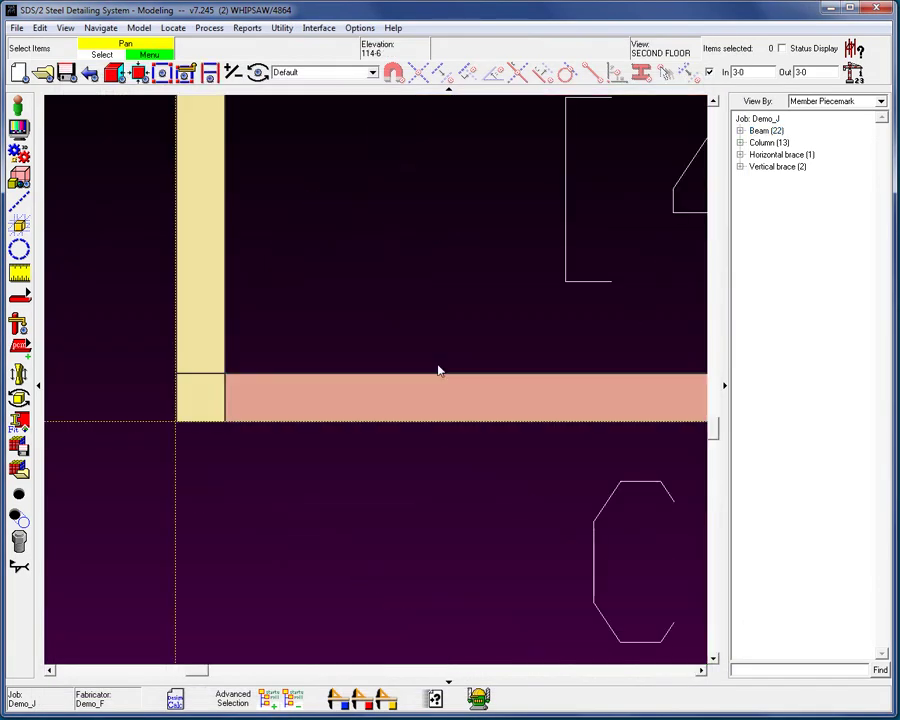
- Stretch the lower end of the channel material past the construction-line intersection with a Y offset of -3
scroll(385, 357, down, 2)
scroll(382, 357, down, 1)
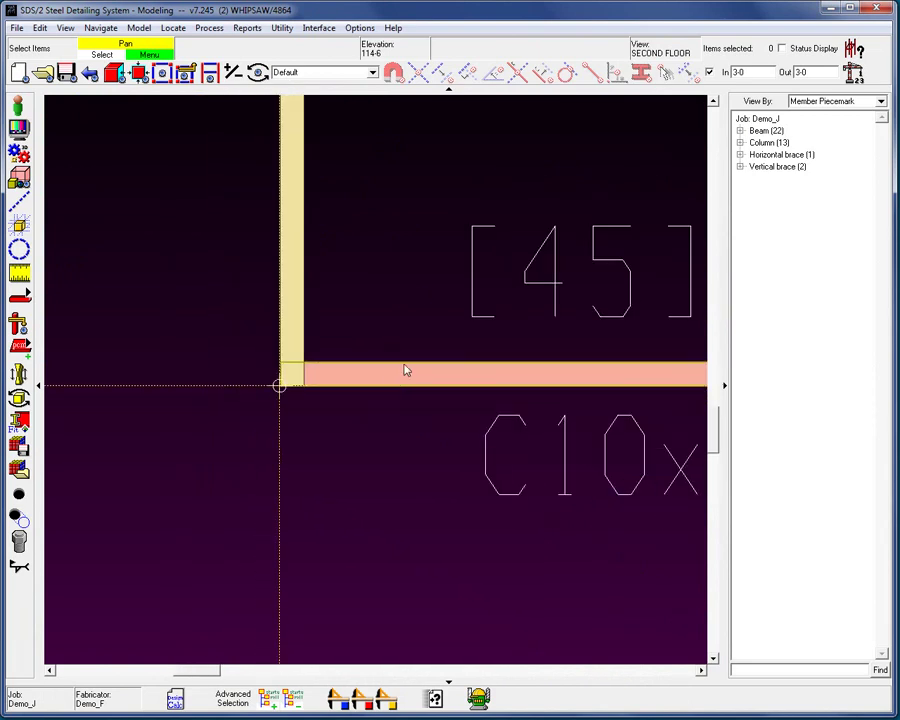
click(435, 278)
key(Delete)
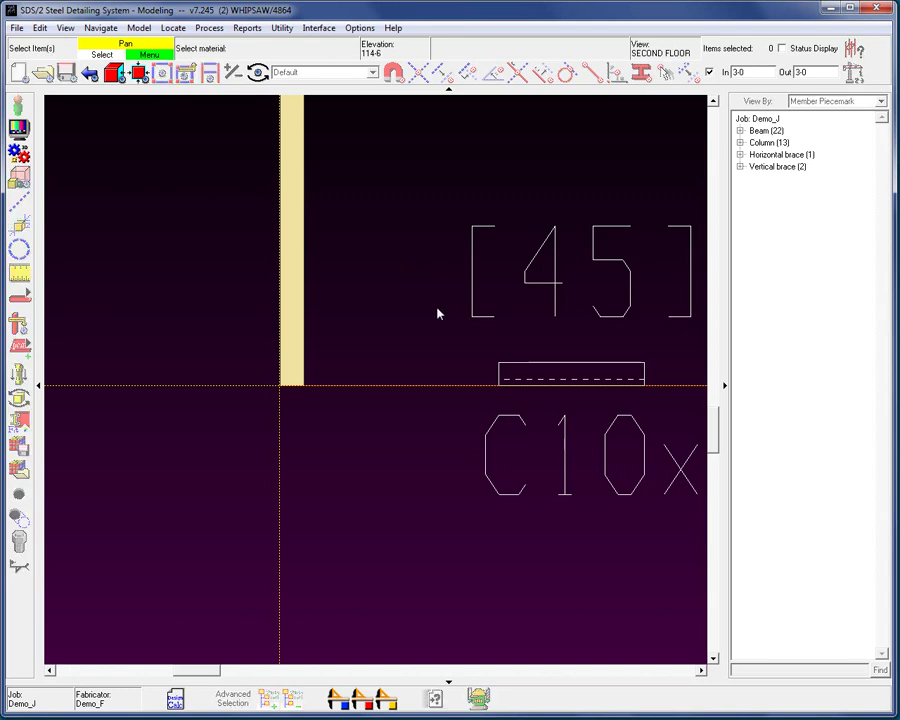
click(440, 291)
right_click(443, 288)
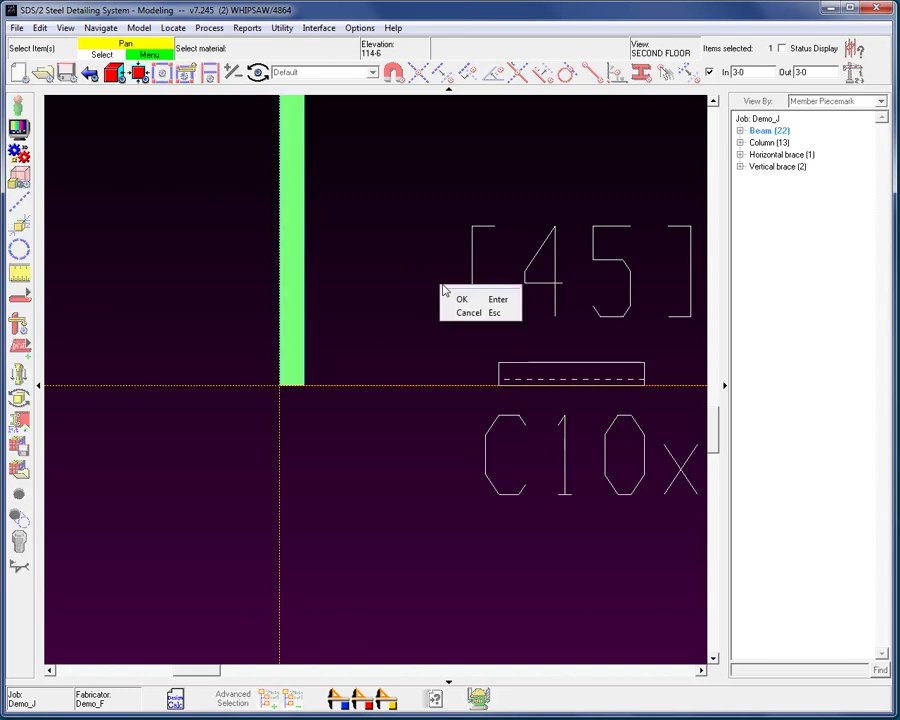
click(459, 299)
click(255, 423)
click(347, 363)
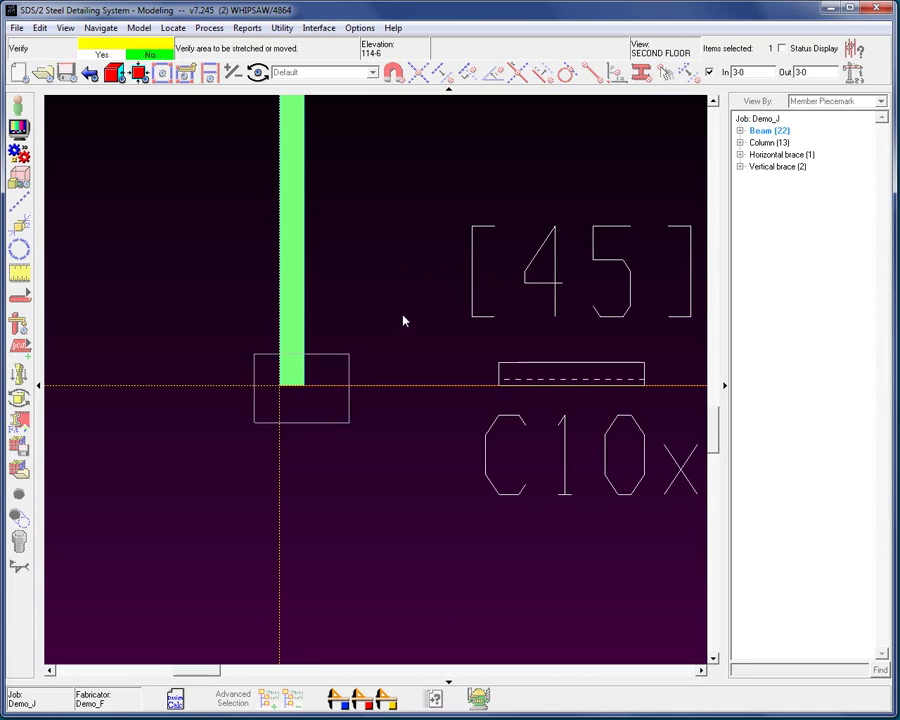
click(434, 295)
click(279, 385)
click(537, 276)
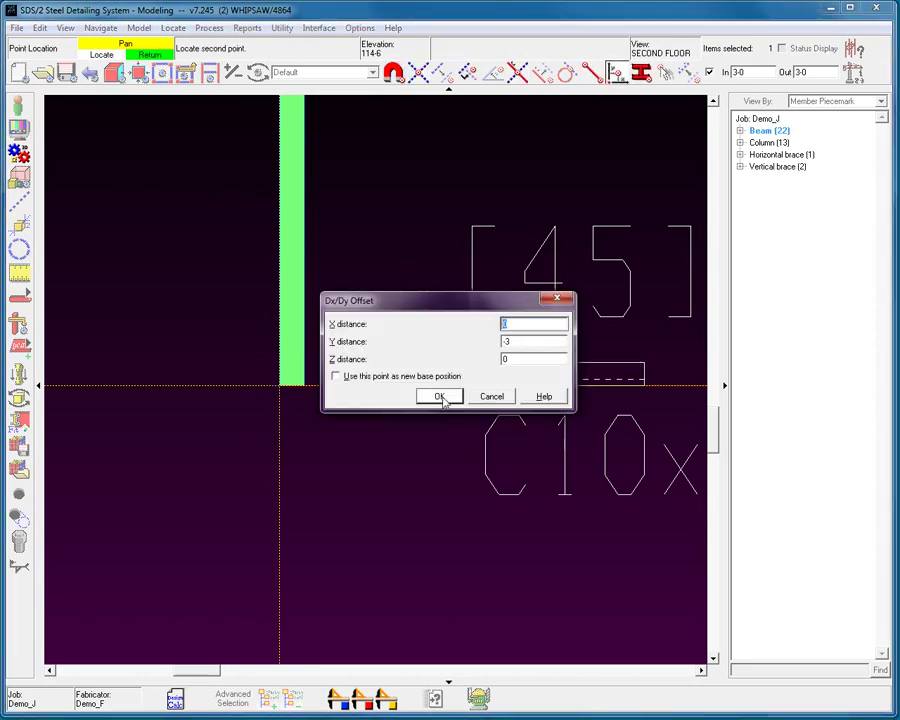
click(450, 396)
click(451, 290)
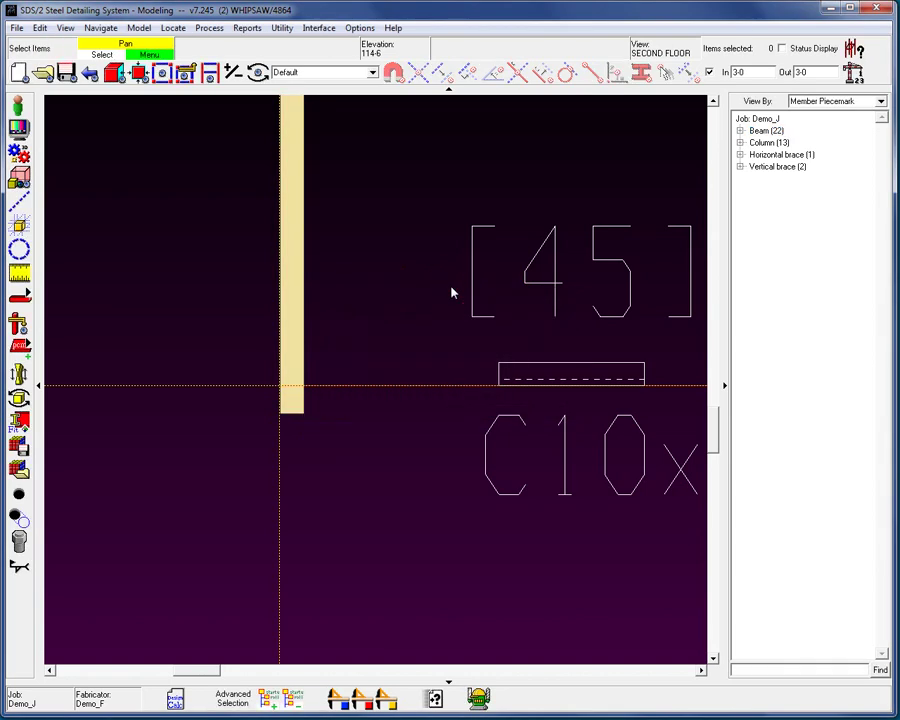
- Select the extended channel material with its adjoining beams to examine the junction, and clear the selection
scroll(392, 376, down, 2)
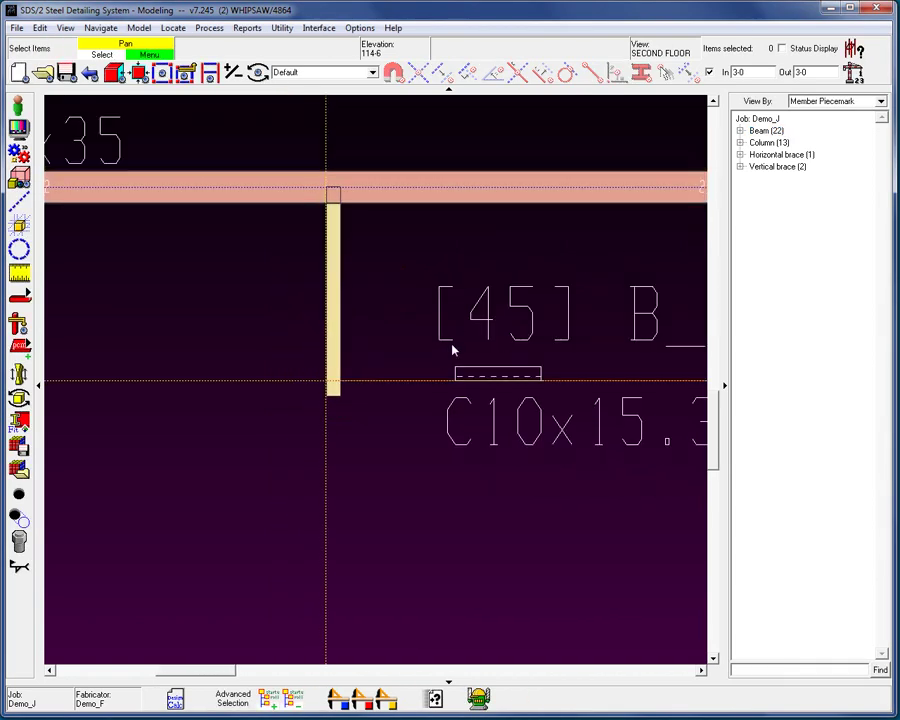
drag(452, 350, 355, 431)
key(Delete)
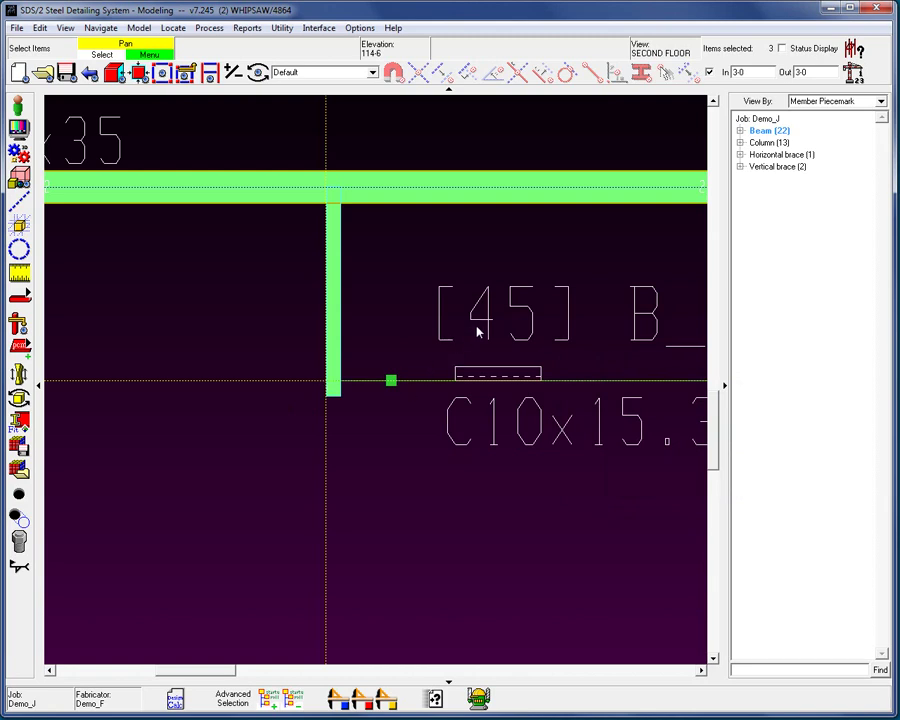
scroll(378, 372, up, 4)
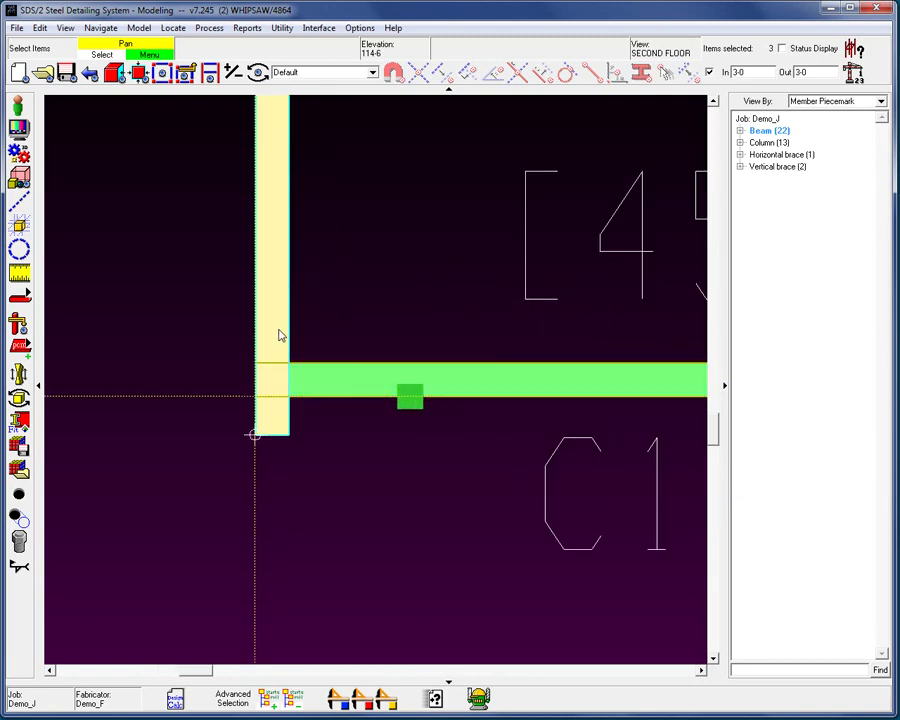
scroll(279, 336, down, 4)
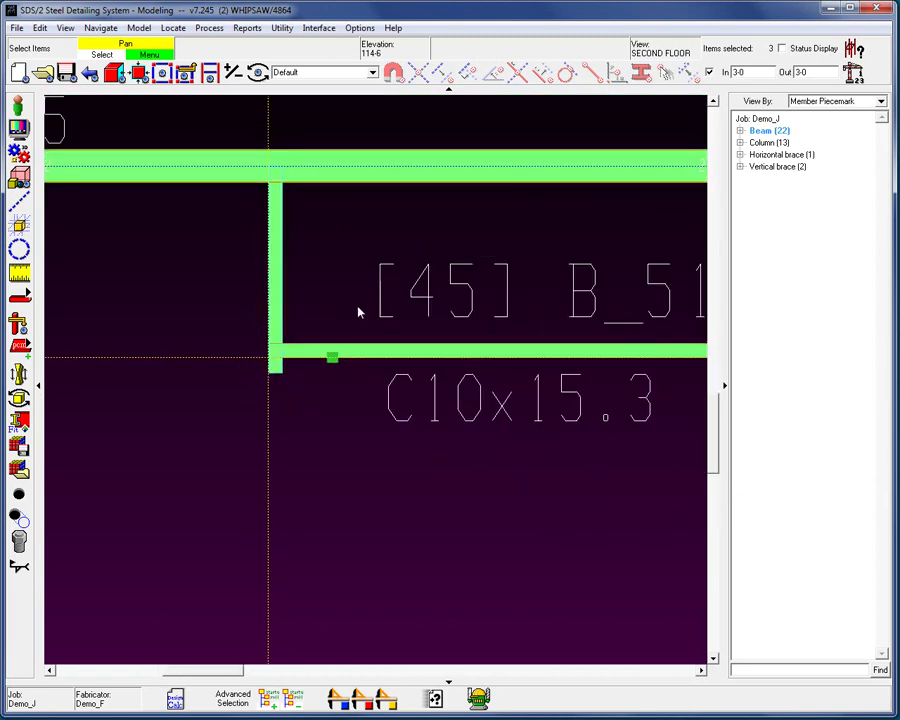
click(406, 306)
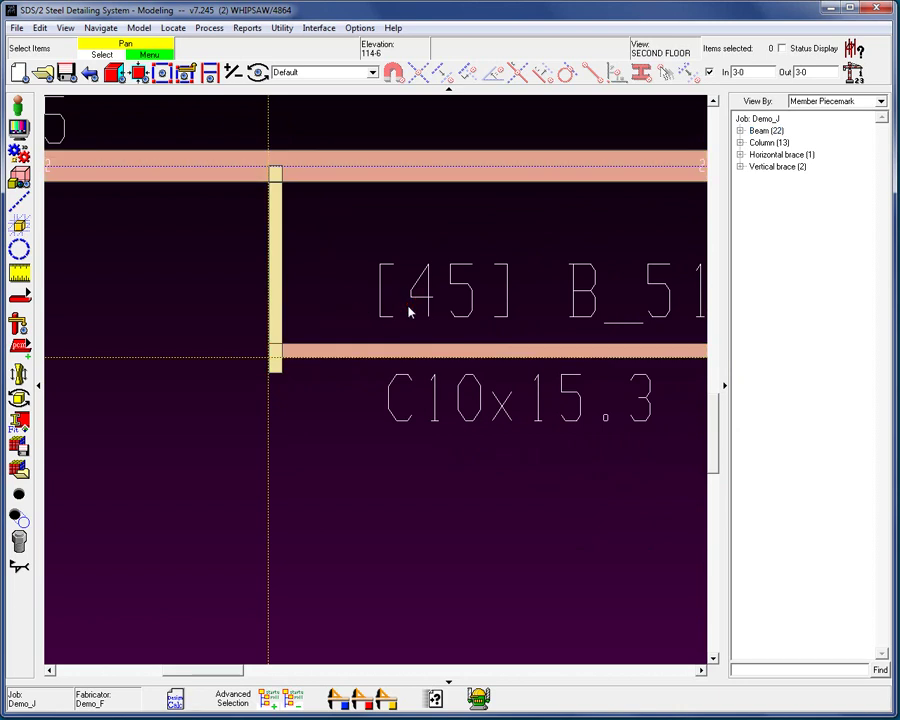
- Delete the channel material added to beam B_19
click(281, 308)
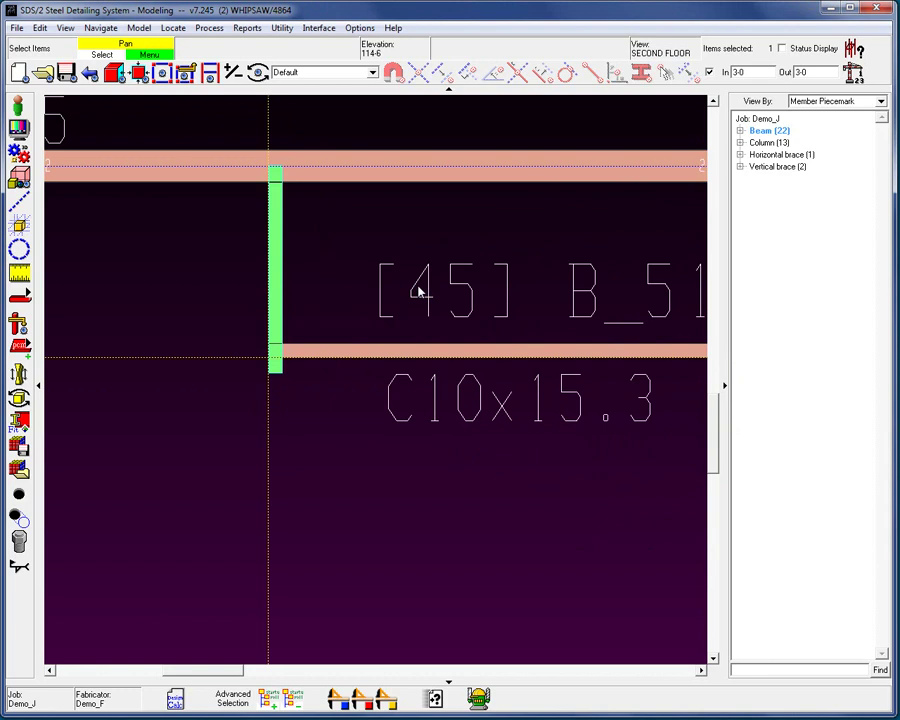
key(Delete)
click(416, 377)
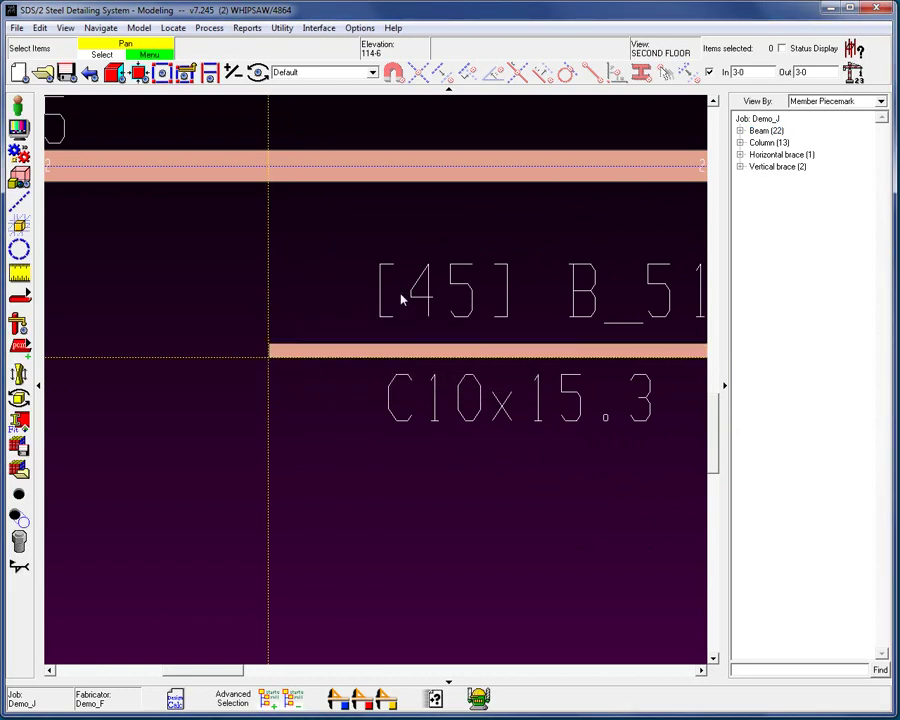
- Add a 3-0 long C10x15.3 beam from the construction-line intersection up to beam B_19, with toe direction In
key(Insert)
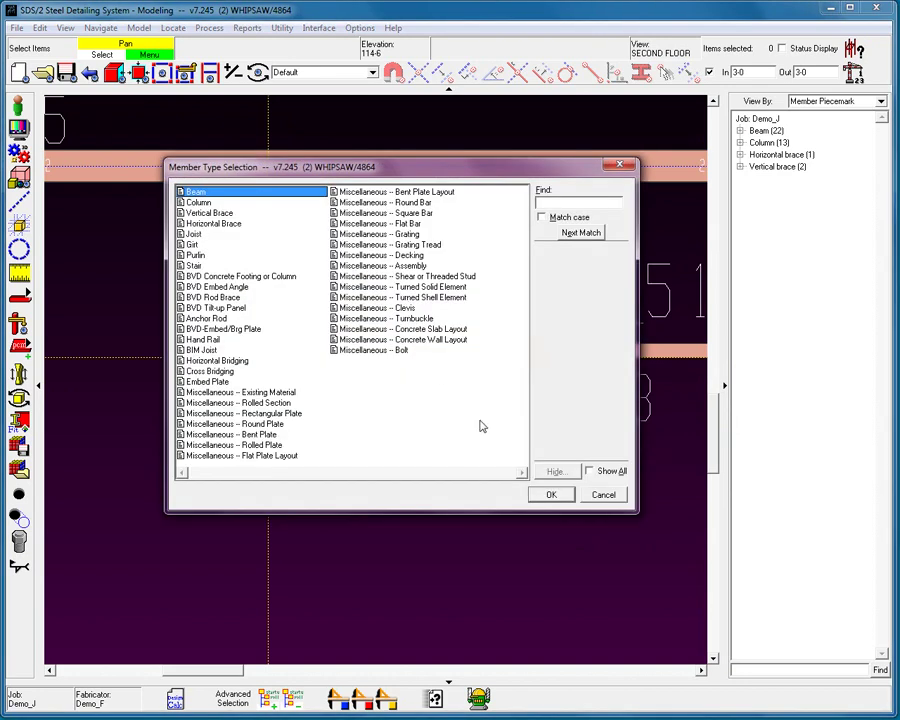
click(544, 492)
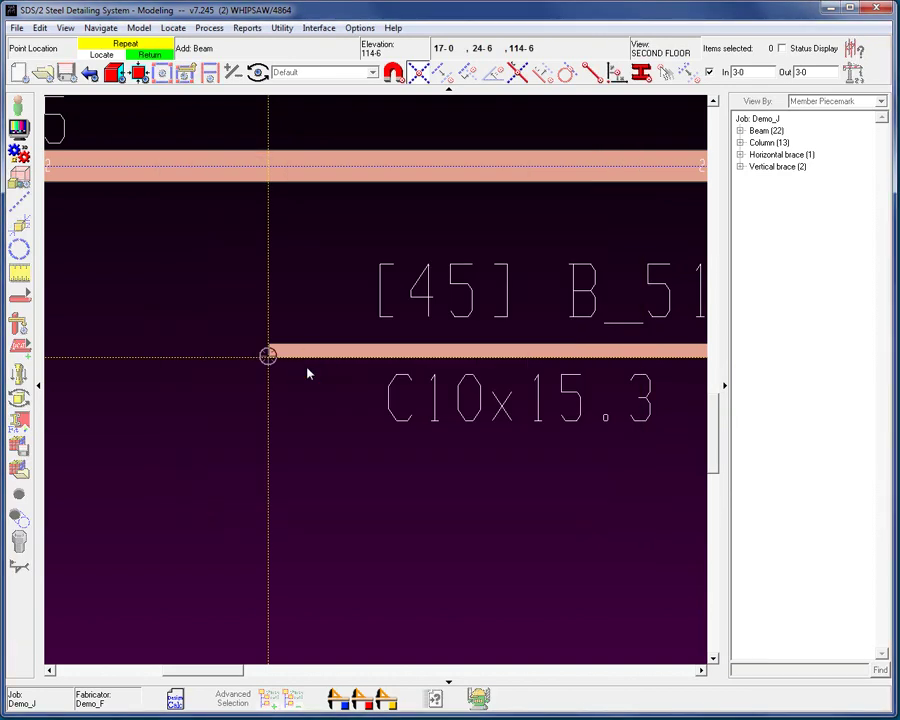
click(303, 357)
click(293, 203)
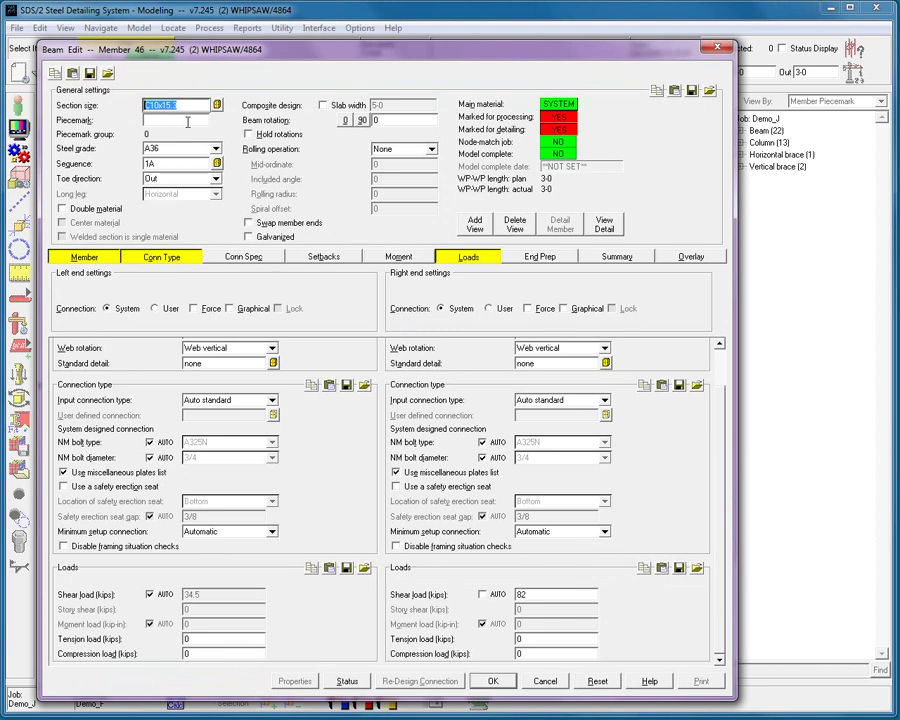
click(183, 180)
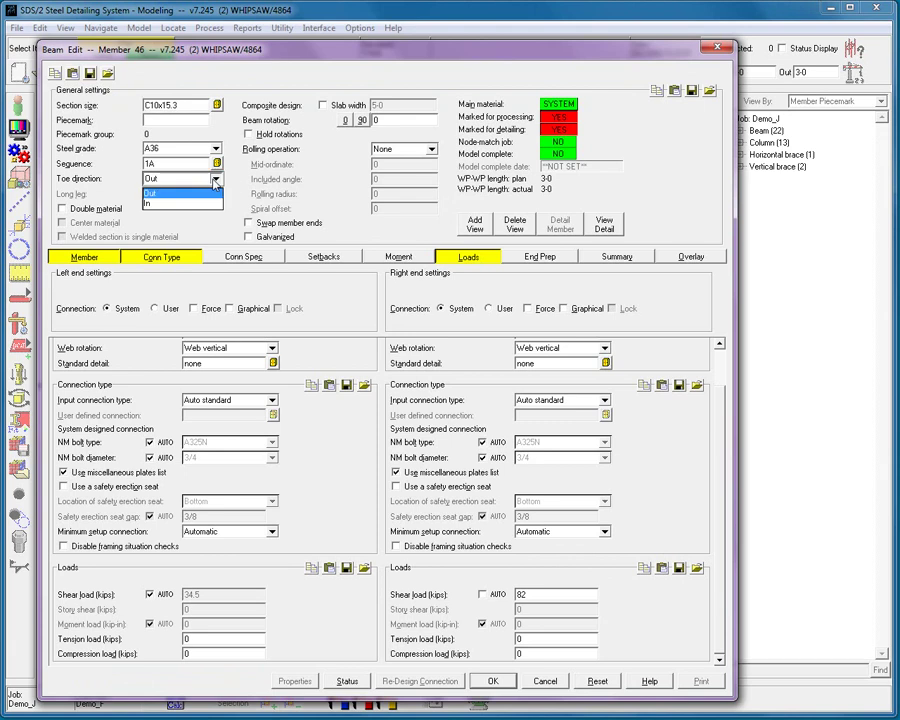
click(177, 205)
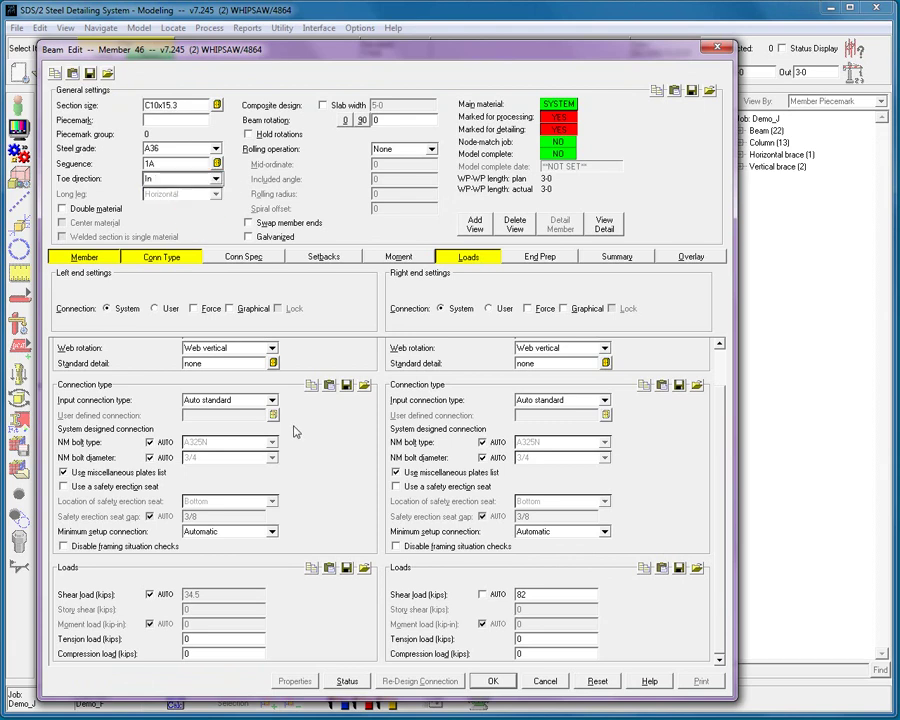
click(494, 681)
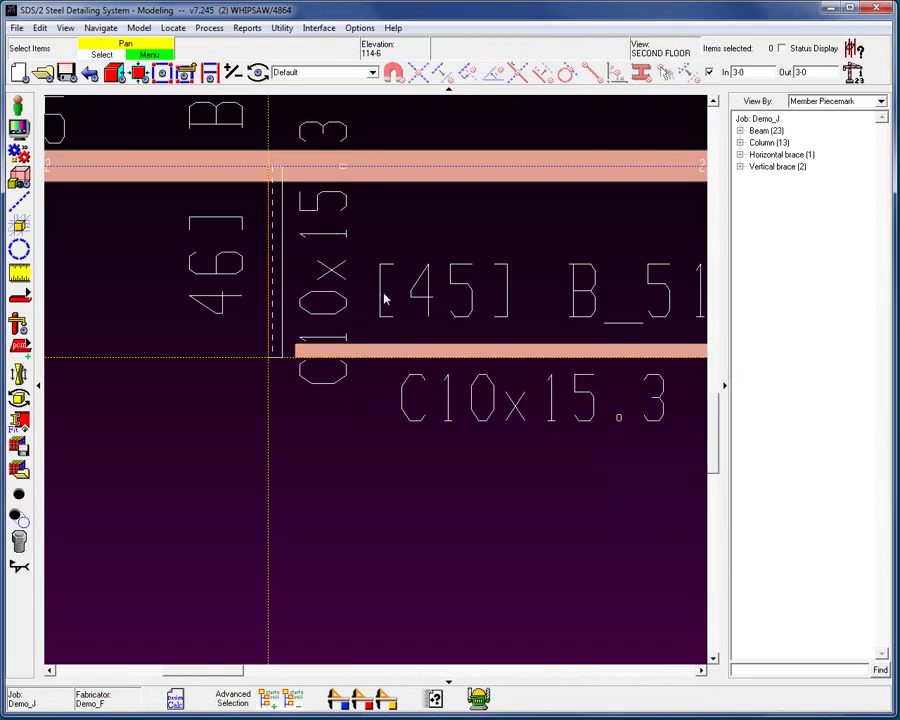
- Select both C10x15.3 beams to check them, clear the selection and examine the corner where they meet
drag(211, 416, 426, 297)
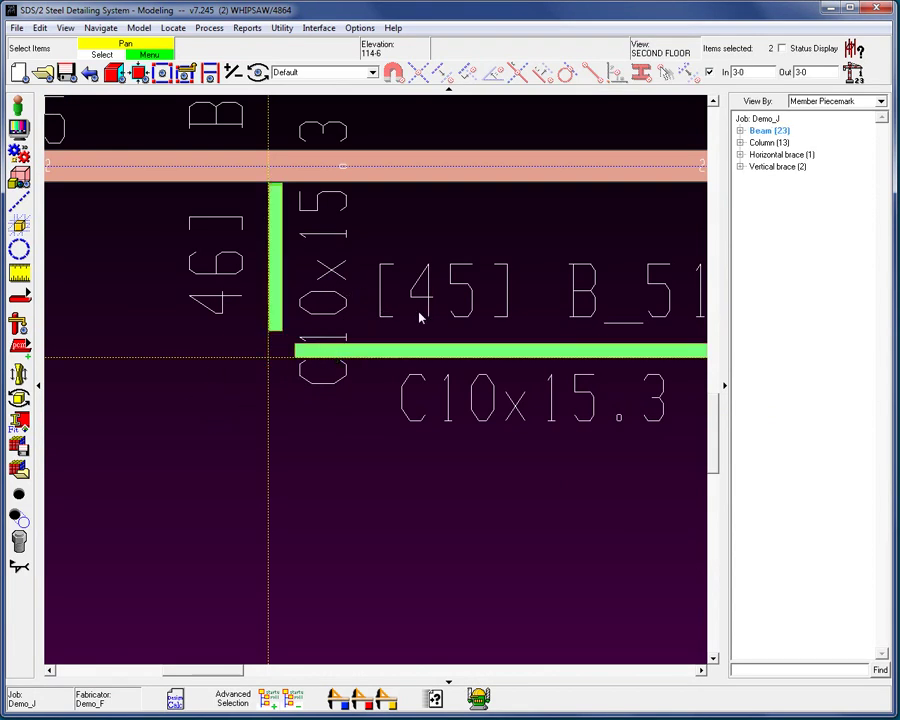
click(404, 304)
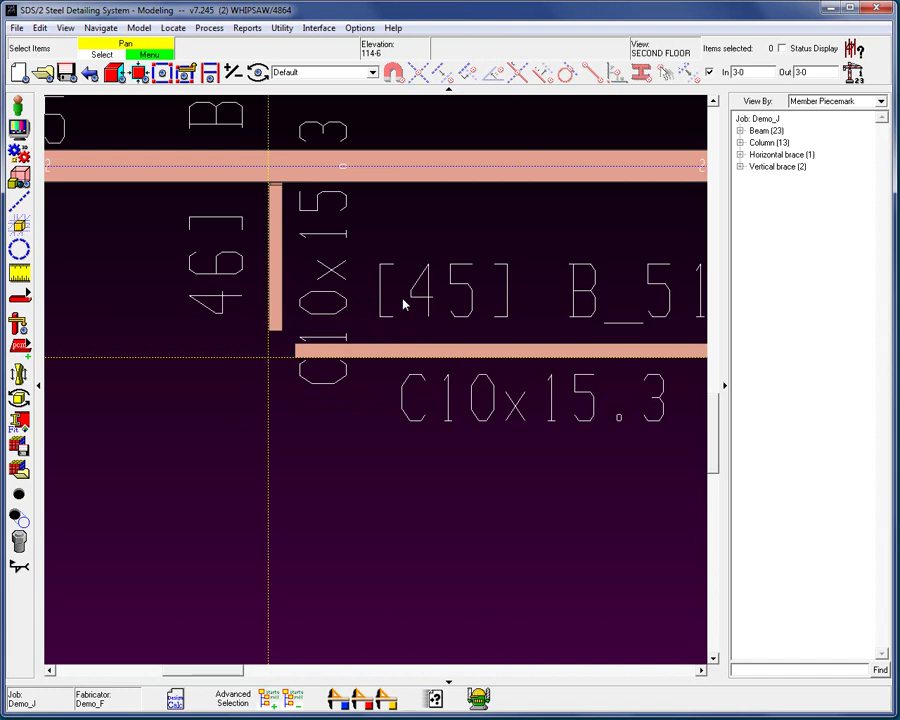
scroll(266, 362, up, 4)
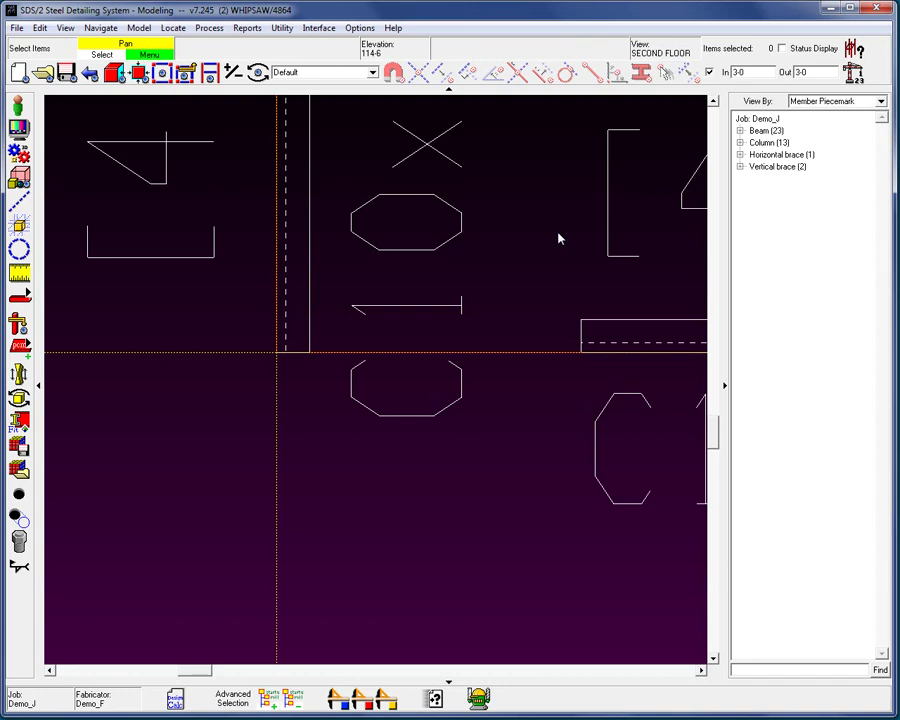
- Stretch the near end of the C10x15.3 beam [45] past the corner with beam [46], using an X-only offset from the construction-line intersection
scroll(350, 410, up, 3)
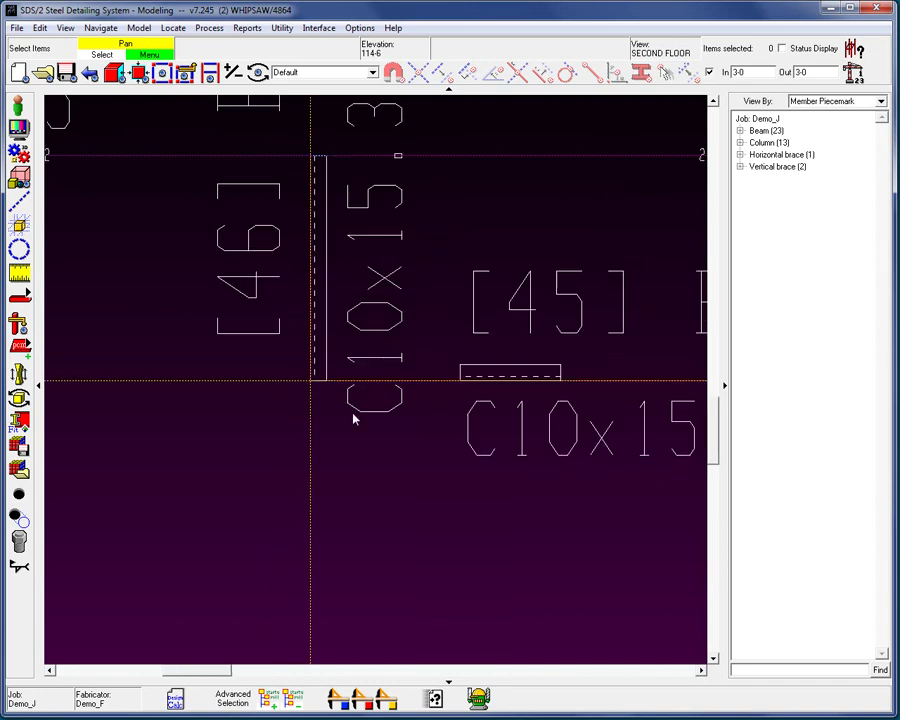
click(416, 352)
right_click(416, 334)
click(474, 516)
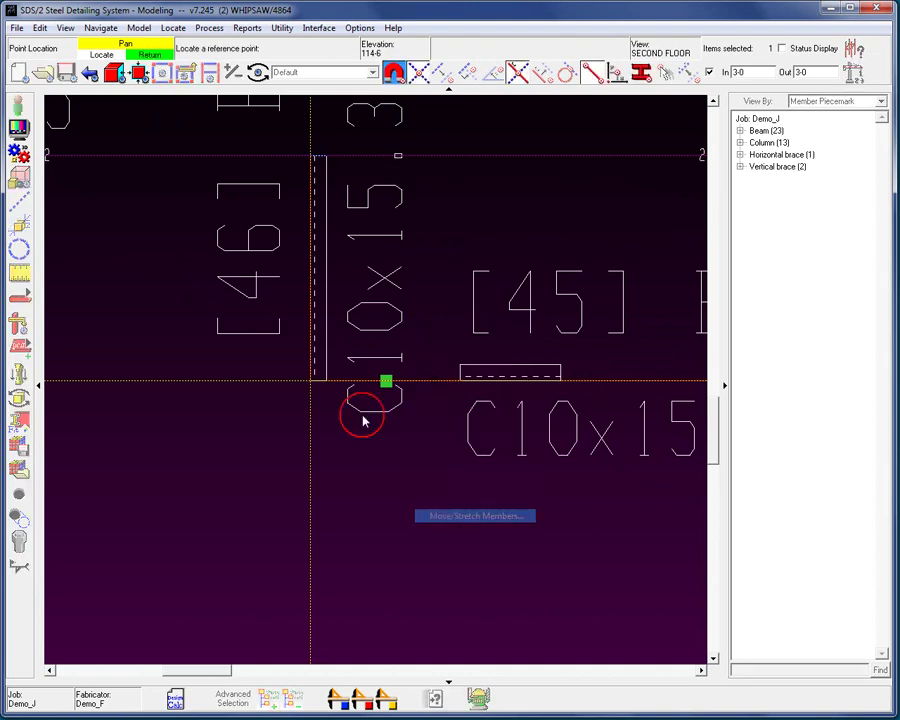
click(334, 395)
key(o)
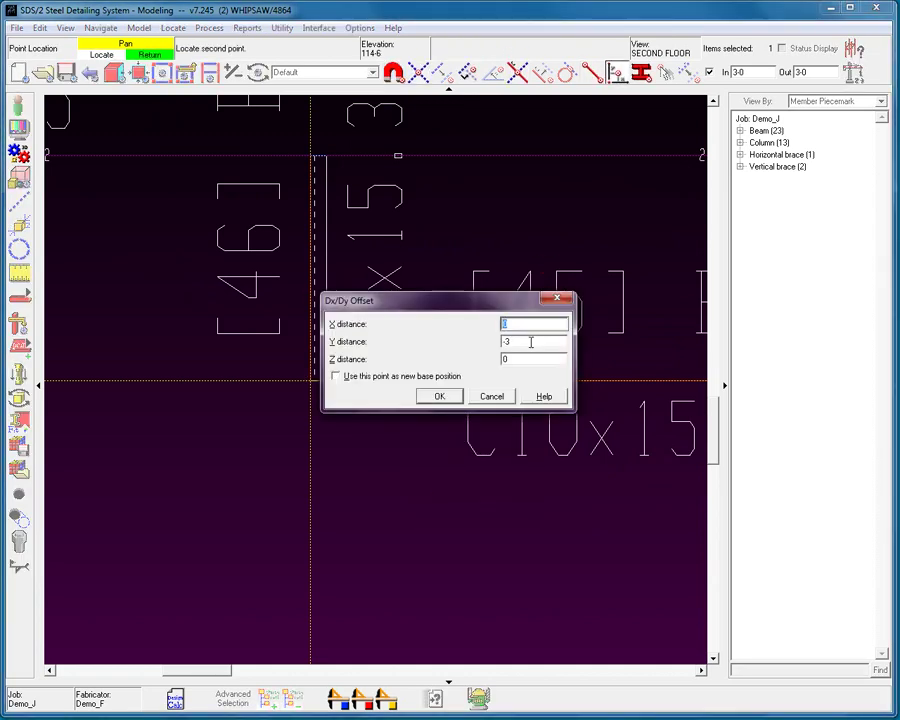
key(Tab)
text(0)
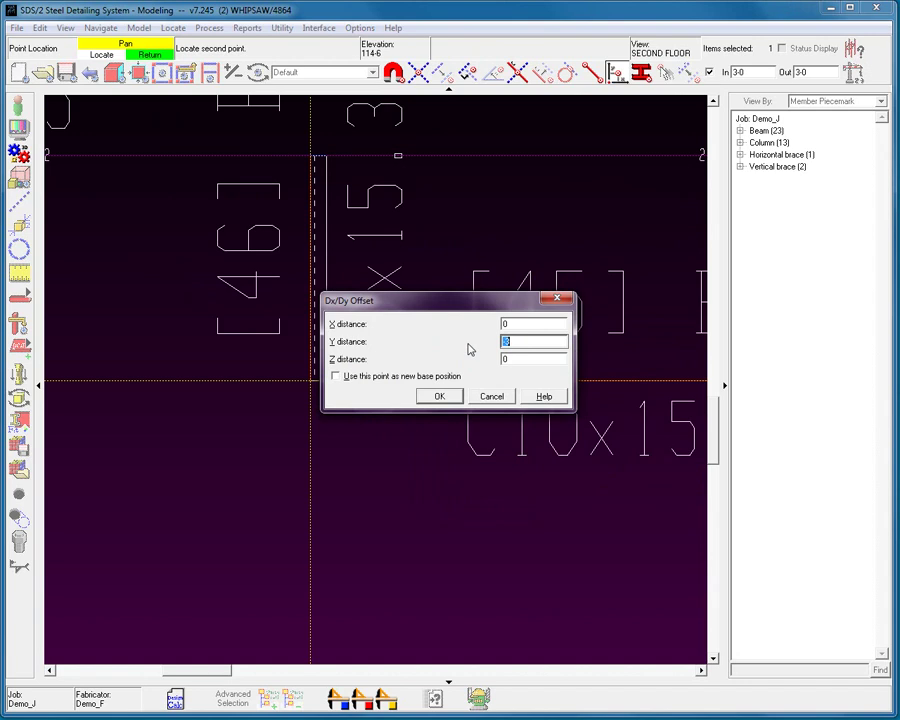
key(shift+Tab)
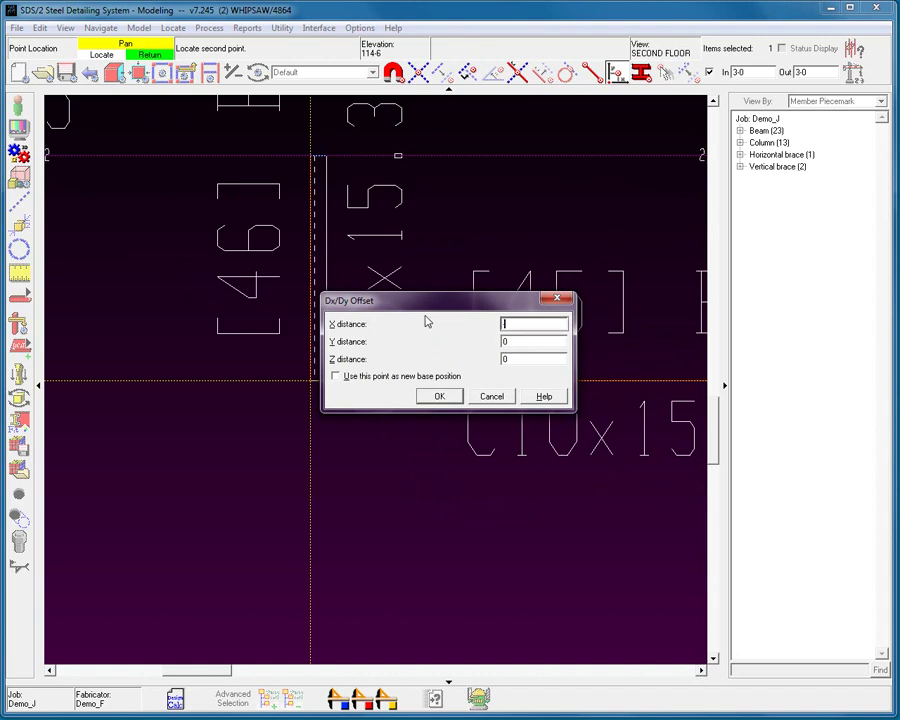
click(439, 396)
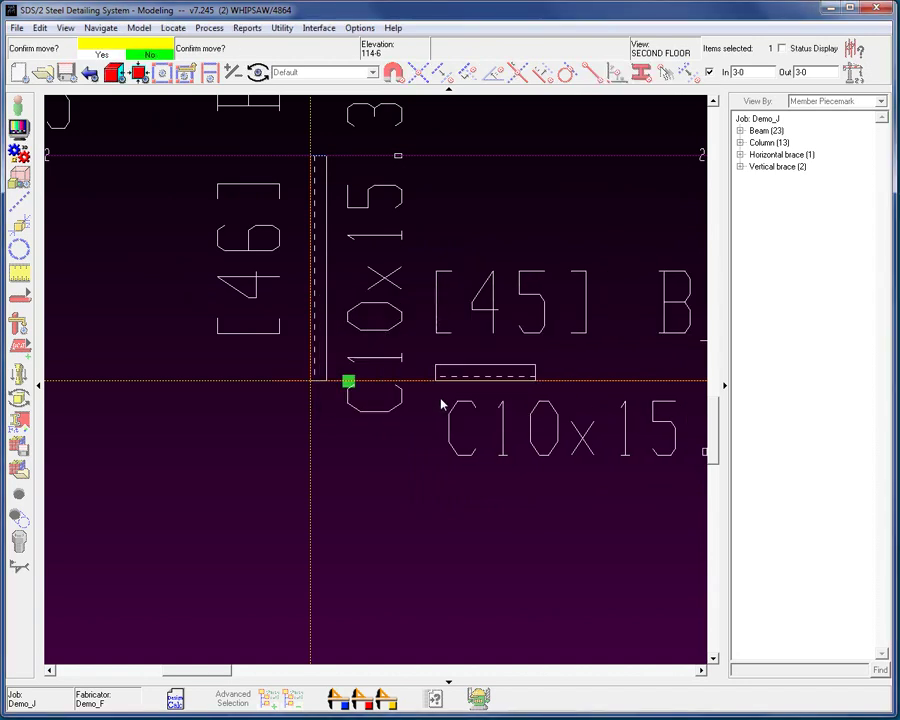
scroll(359, 409, up, 4)
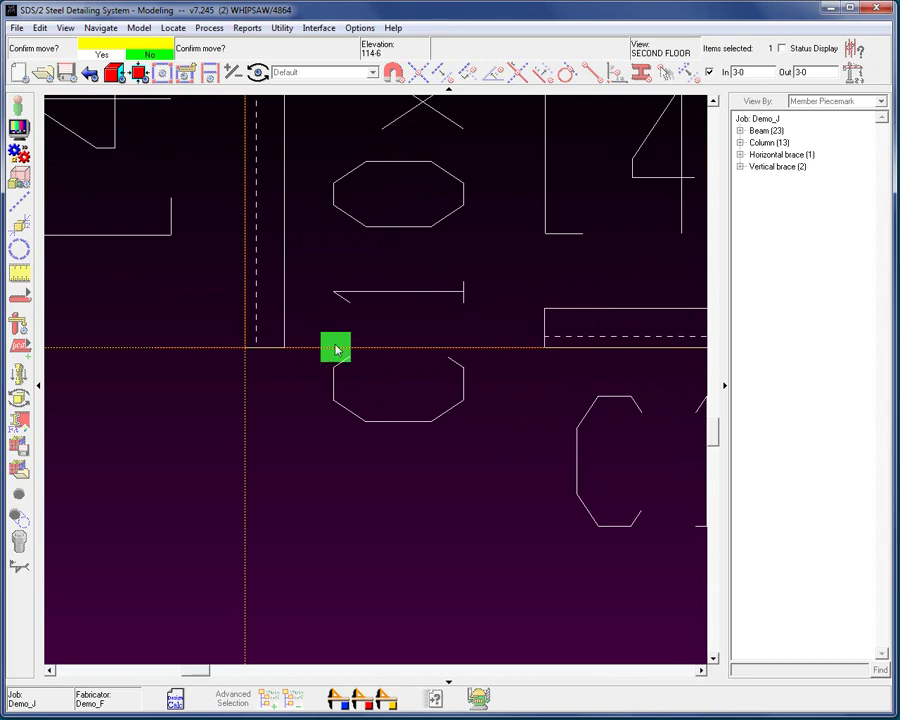
click(338, 412)
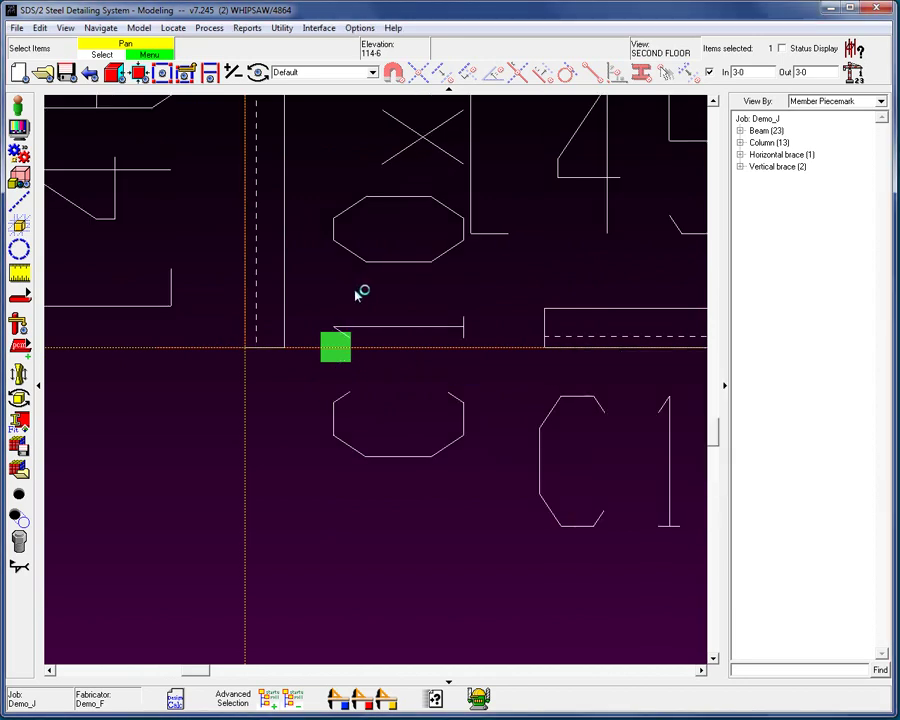
- Show both C10x15.3 beams as solids, examine their bolted corner from an angle in 3D and clear the selection
click(310, 333)
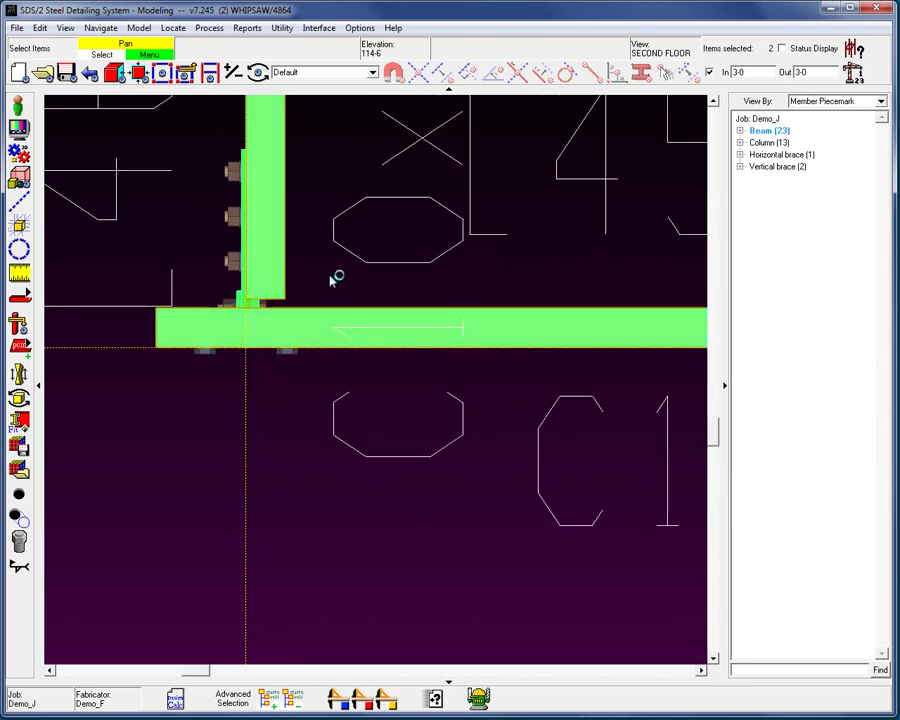
scroll(300, 316, down, 2)
middle_drag(300, 316, 197, 171)
scroll(376, 308, up, 2)
scroll(510, 358, down, 1)
click(514, 362)
scroll(514, 362, down, 2)
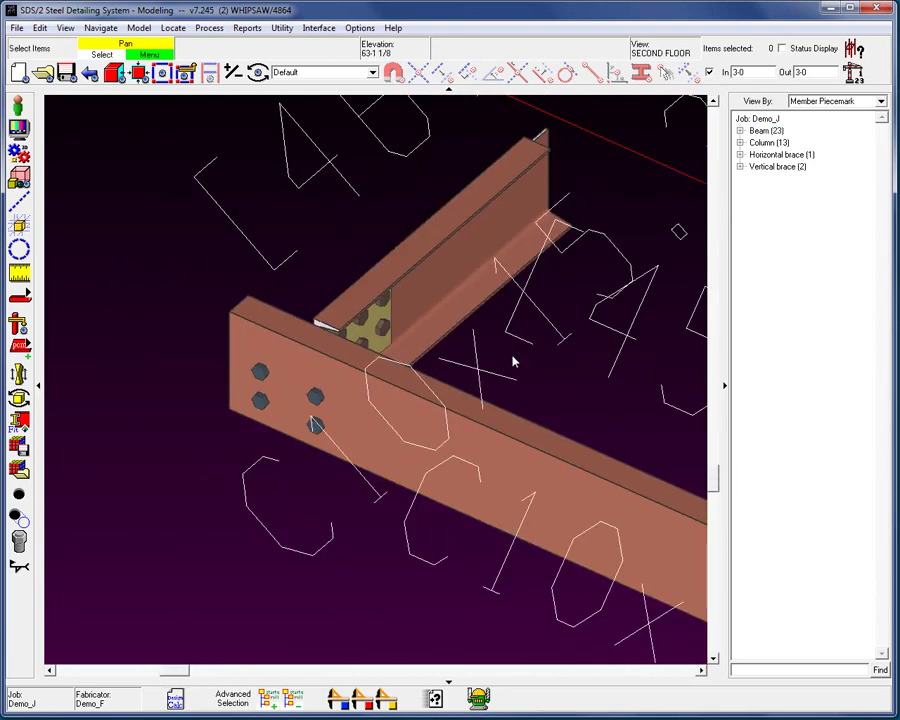
- Edit the 3-0 long C10x15.3 beam B_52, setting its left-end shear load to 6 kips and right-end input connection type to Plain end
double_click(422, 265)
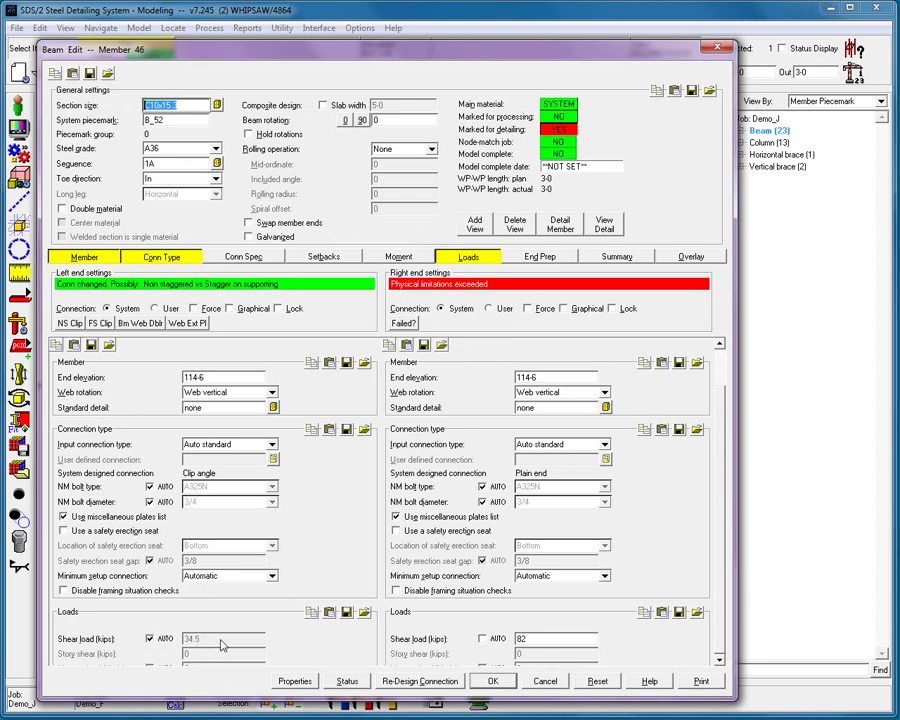
click(150, 638)
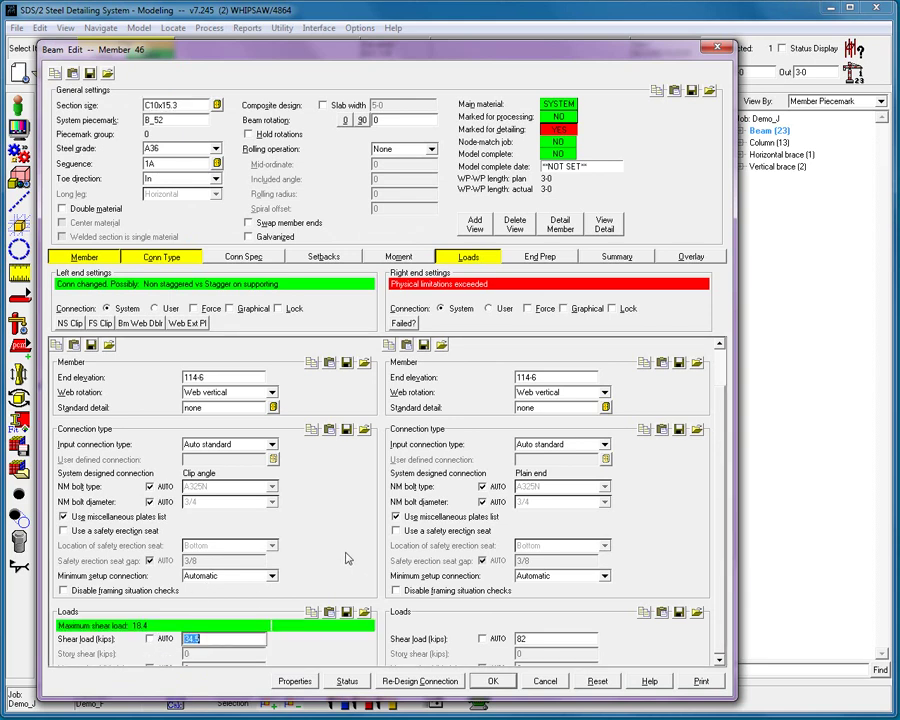
text(6)
click(604, 444)
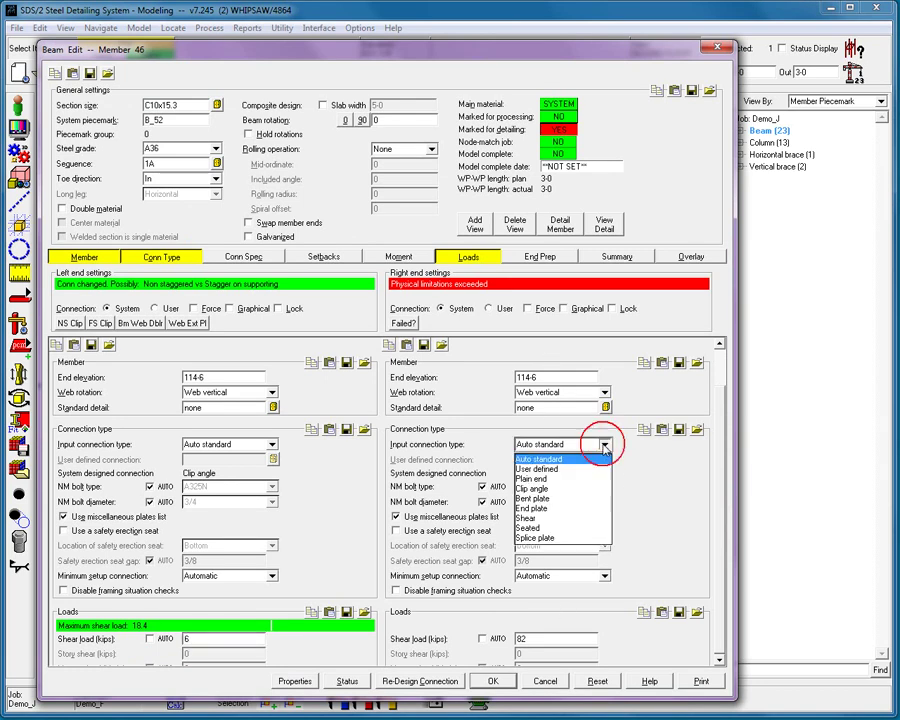
click(531, 478)
click(494, 681)
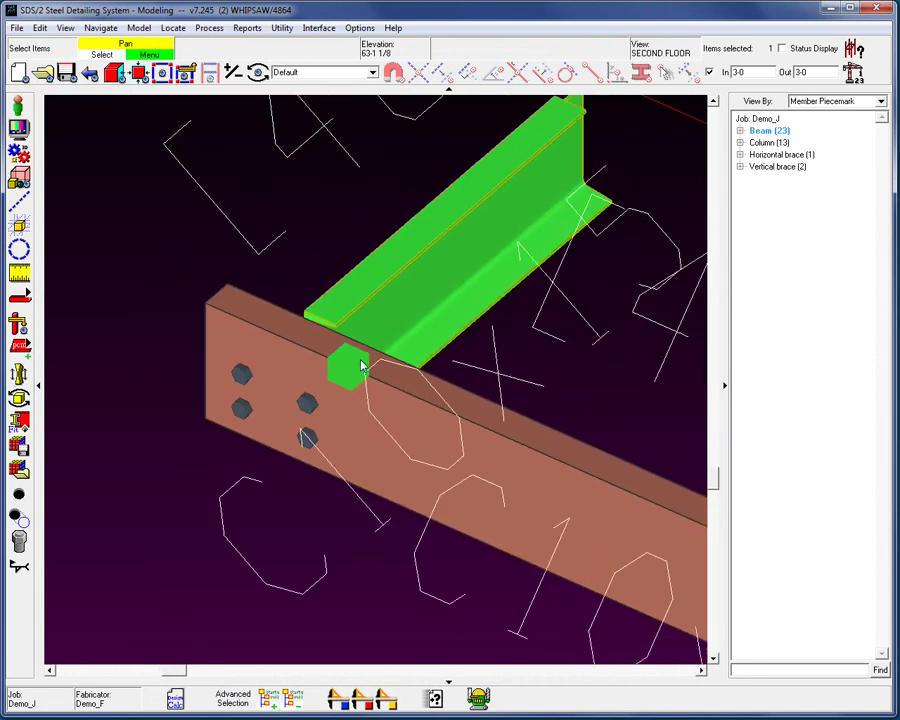
- Open the ISO view of the whole model and examine the joint of column C_3 with beam B_13 and the W21x44 beam as solids
right_click(557, 353)
click(588, 362)
double_click(274, 256)
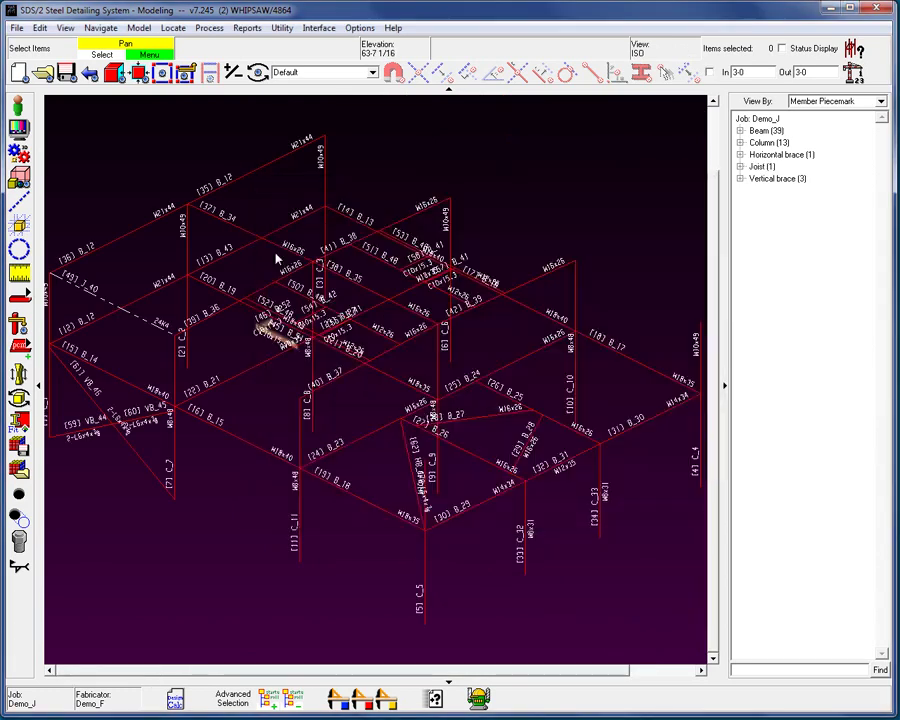
scroll(322, 206, up, 3)
drag(370, 203, 232, 300)
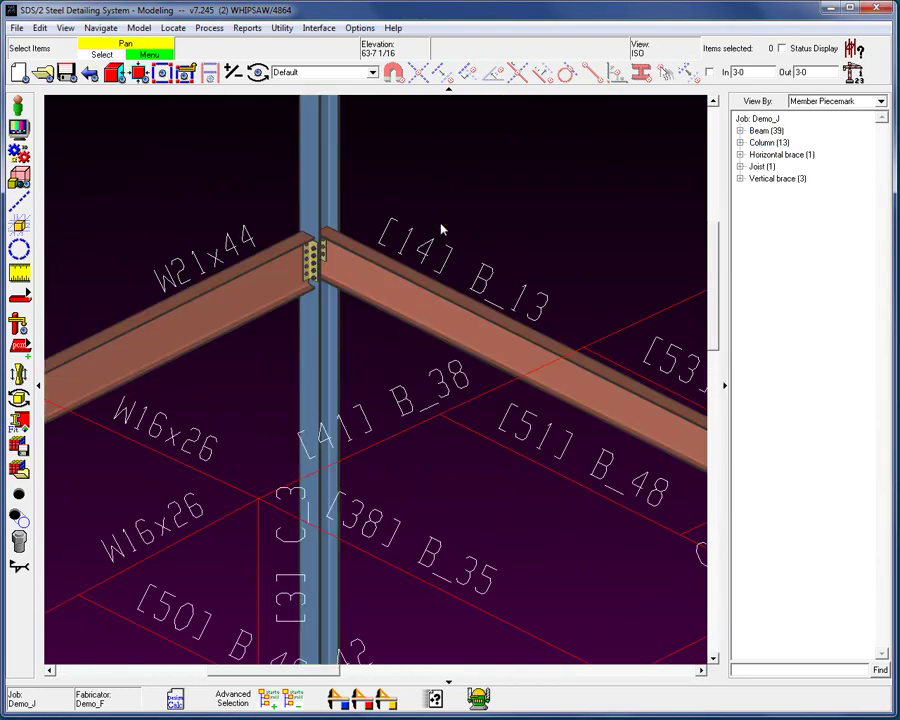